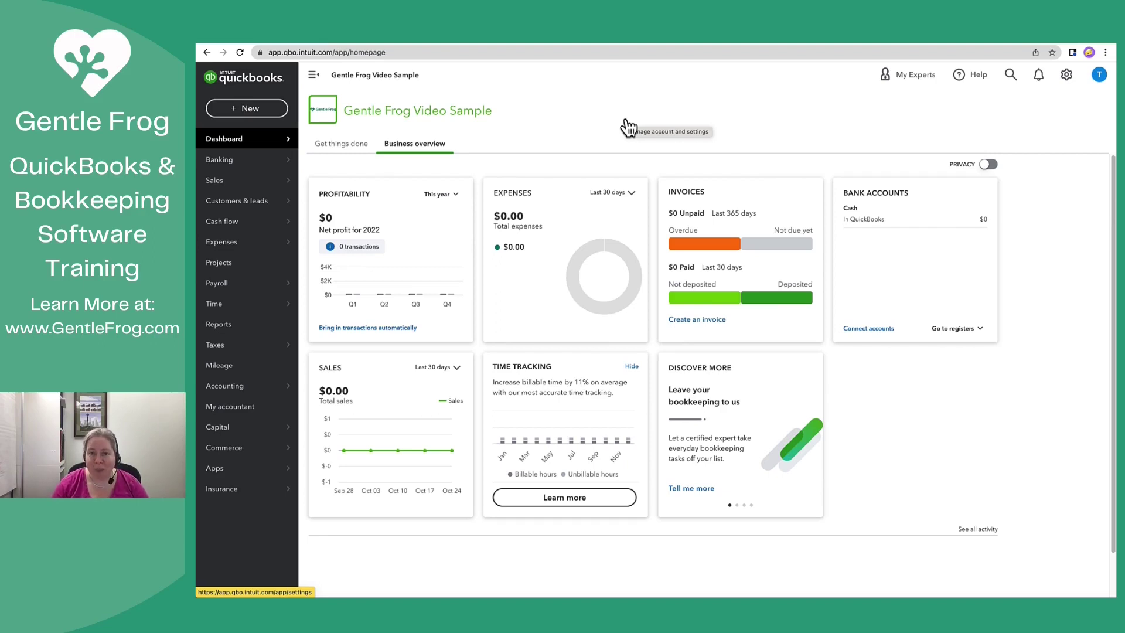
From Banking, choose PayPal as the new connection and launch its data-access permission request.
{"action": "left_click", "coordinate": [229, 165]}
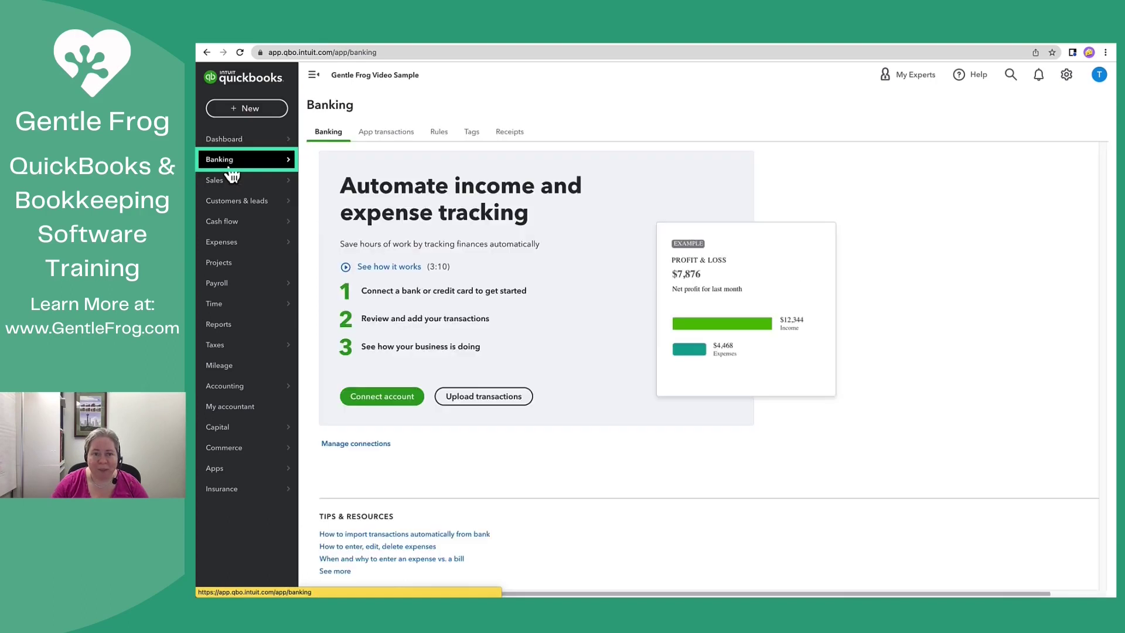
{"action": "left_click", "coordinate": [400, 387]}
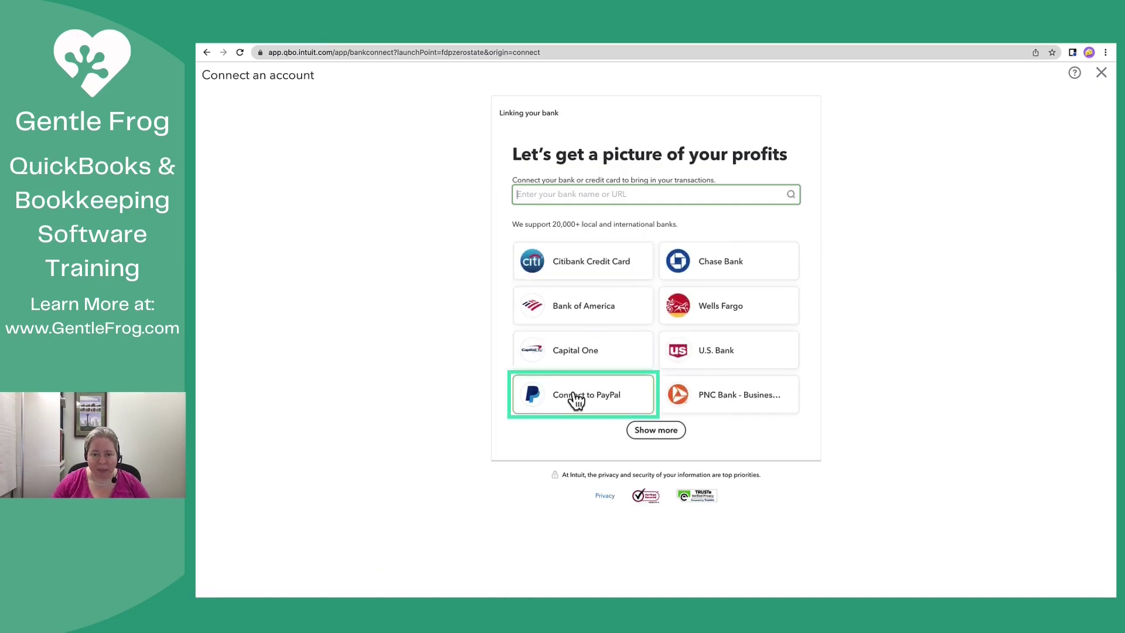
{"action": "left_click", "coordinate": [574, 397]}
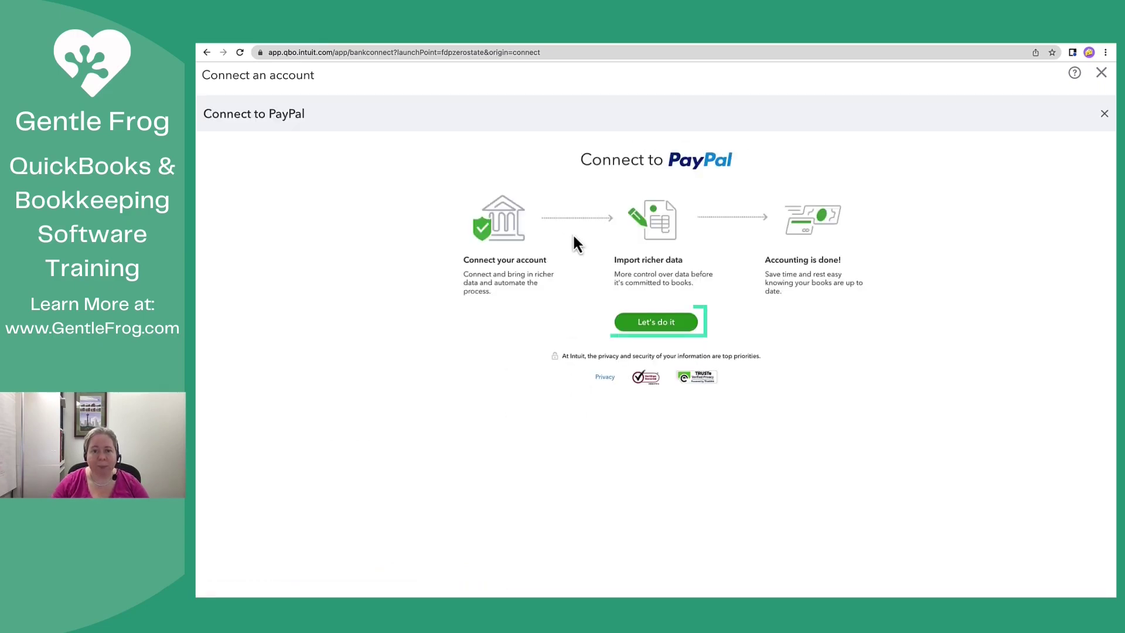
{"action": "left_click", "coordinate": [656, 327]}
{"action": "left_click", "coordinate": [514, 329]}
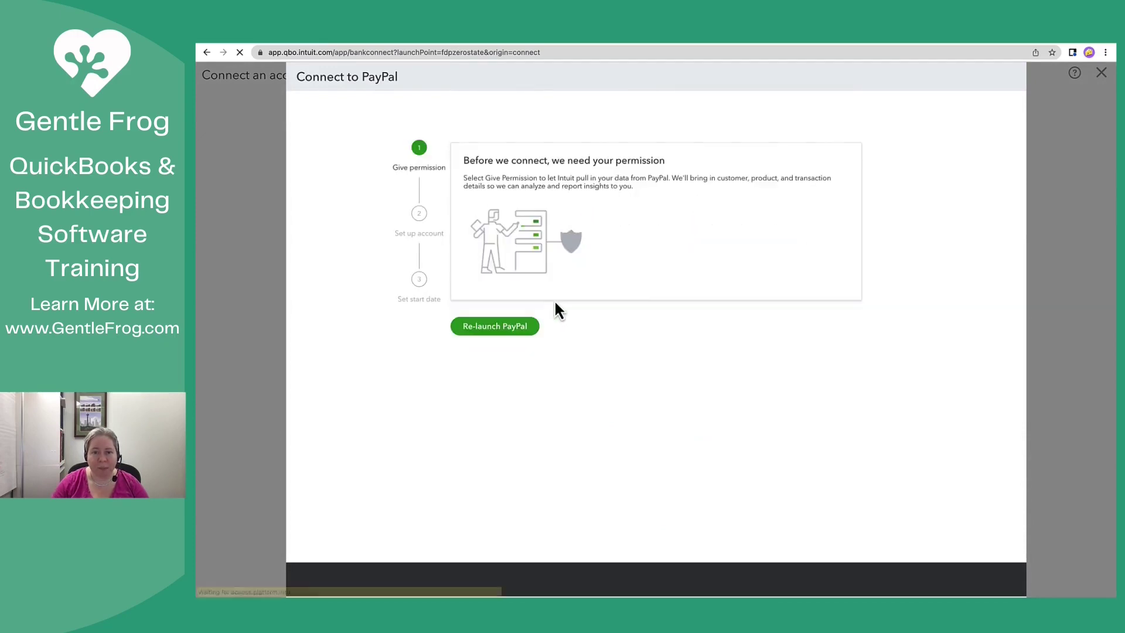
Relaunch PayPal, accept its cookie notice, and enter the business account's e-mail address.
{"action": "left_click", "coordinate": [519, 330]}
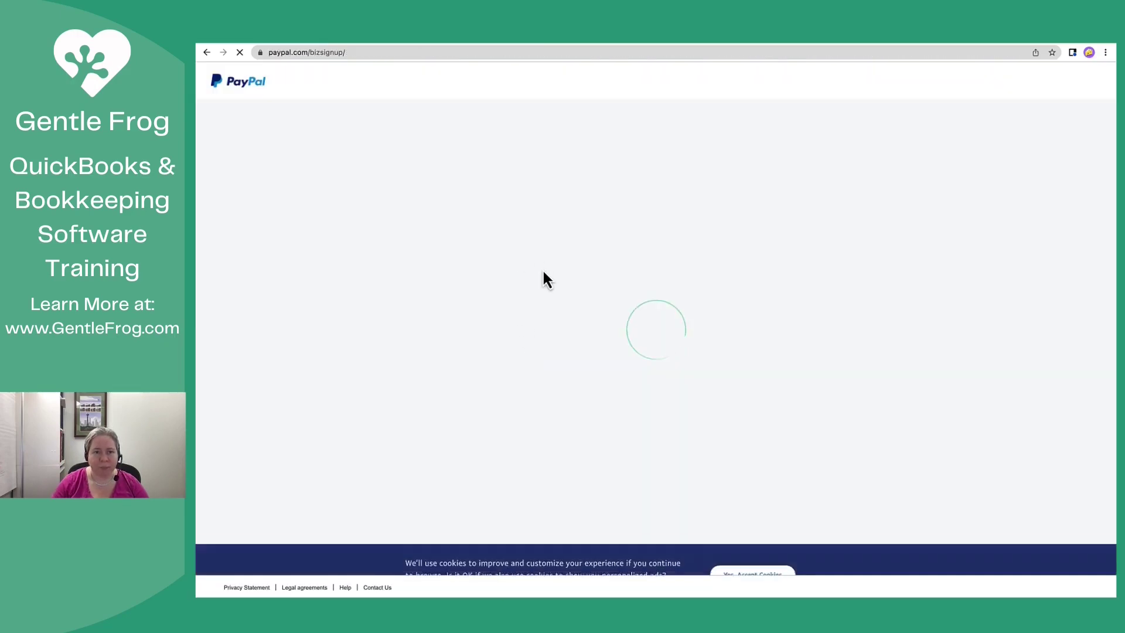
{"action": "left_click", "coordinate": [745, 566]}
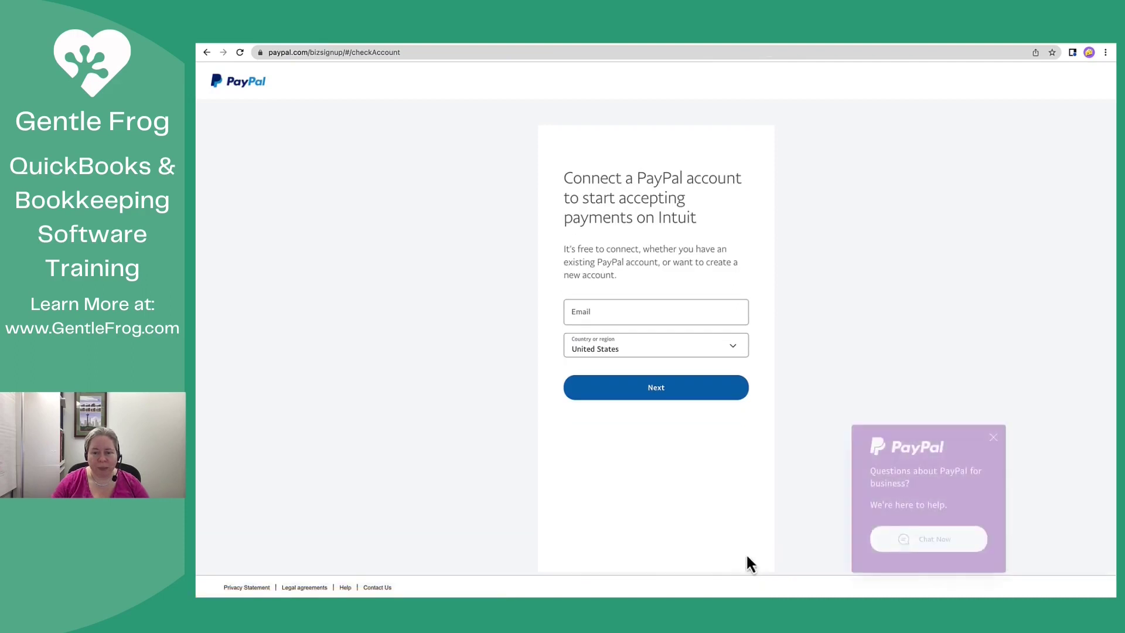
{"action": "left_click", "coordinate": [635, 315]}
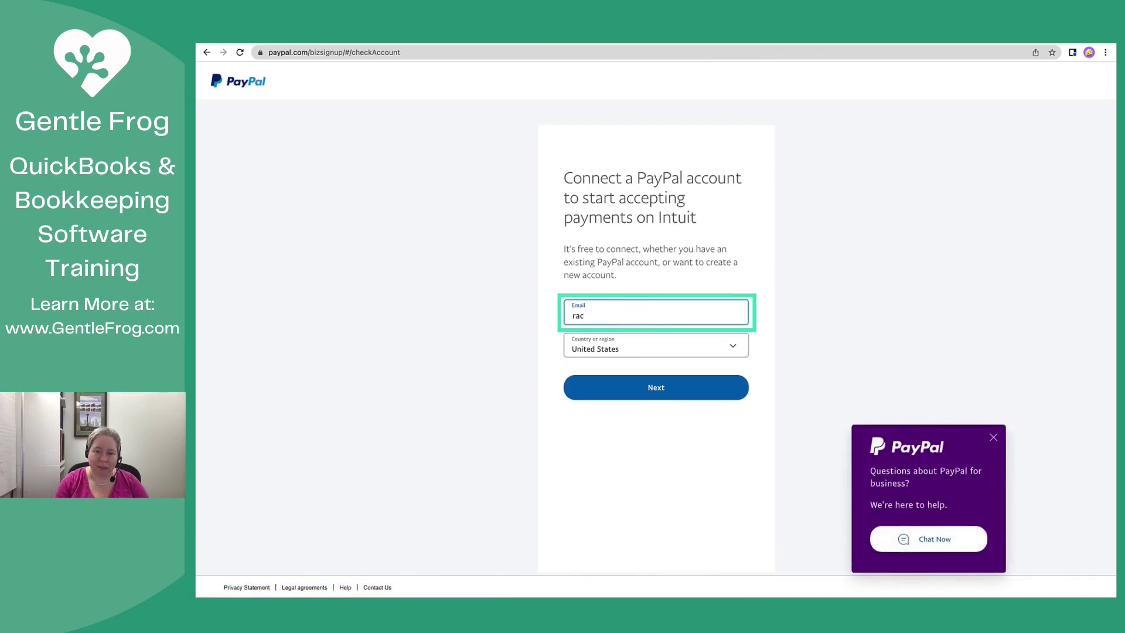
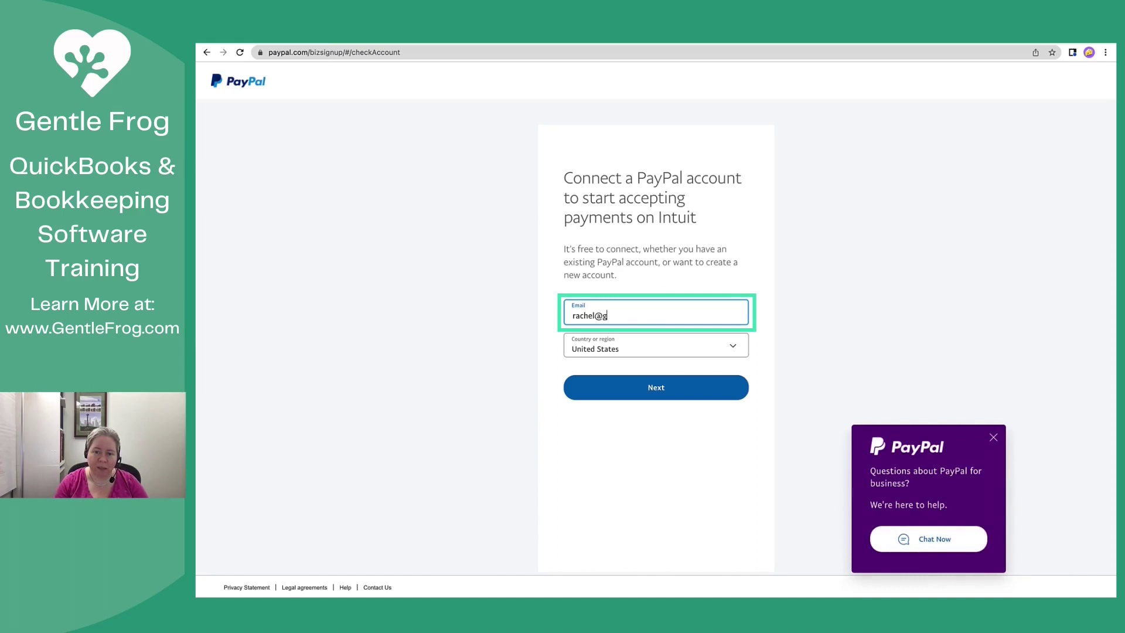
{"action": "key", "text": "Return"}
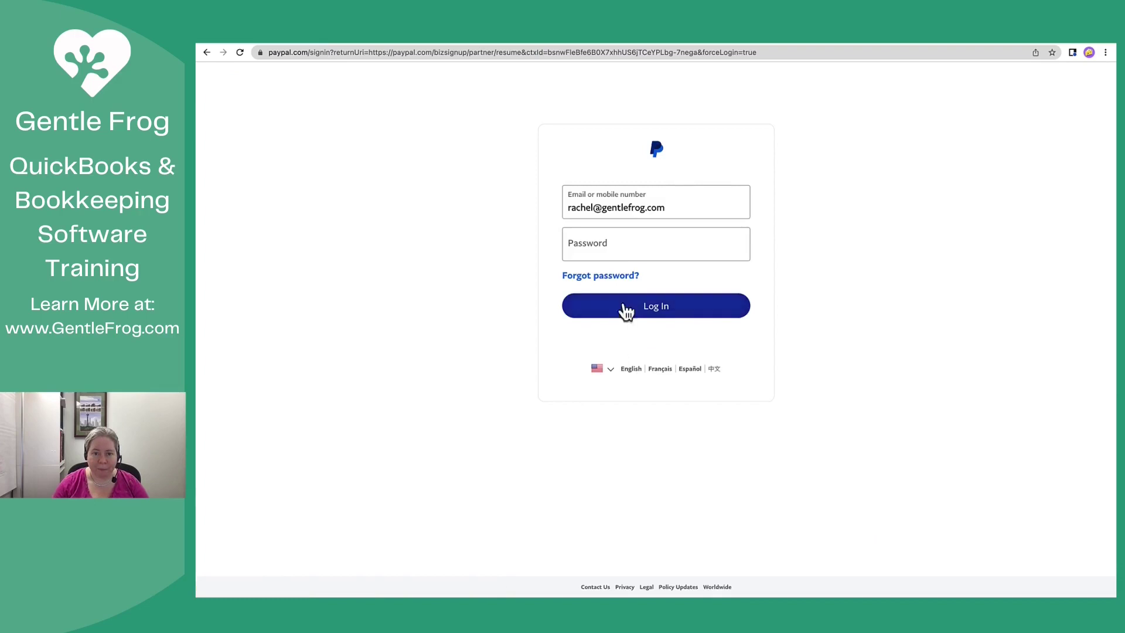
Log in with the account password and enter the security code.
{"action": "left_click", "coordinate": [650, 244]}
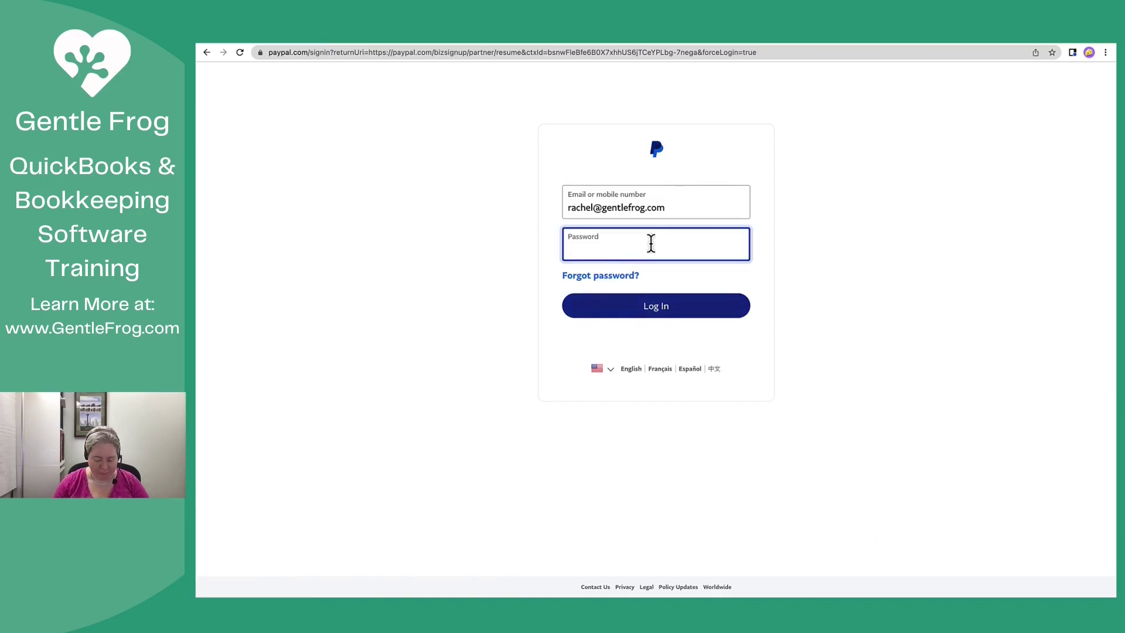
{"action": "key", "text": "super+v"}
{"action": "left_click", "coordinate": [678, 317]}
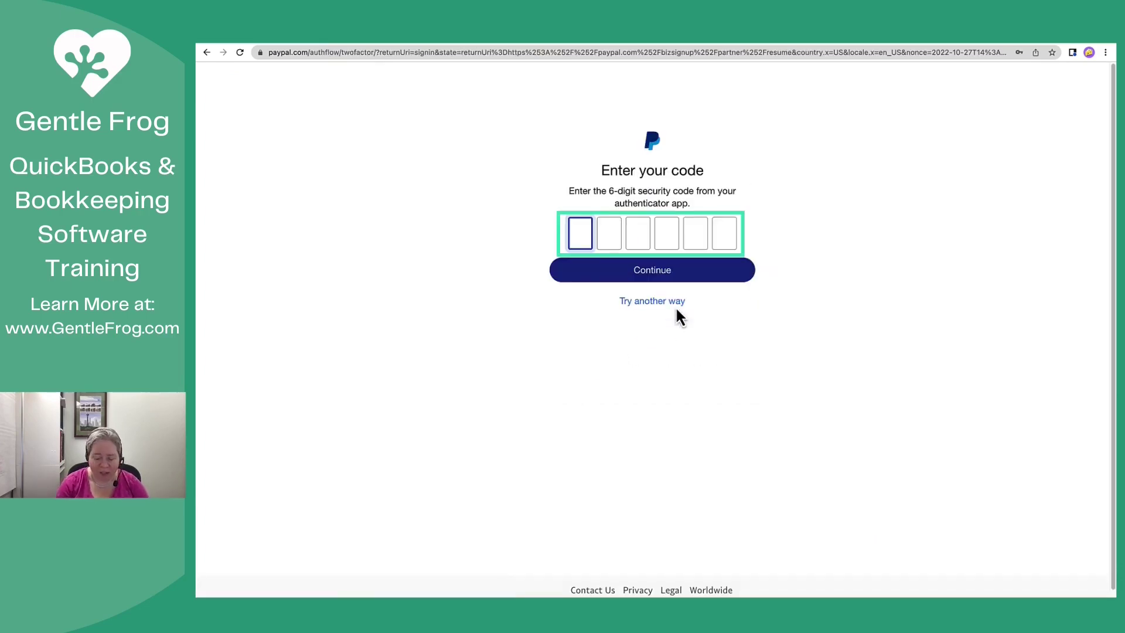
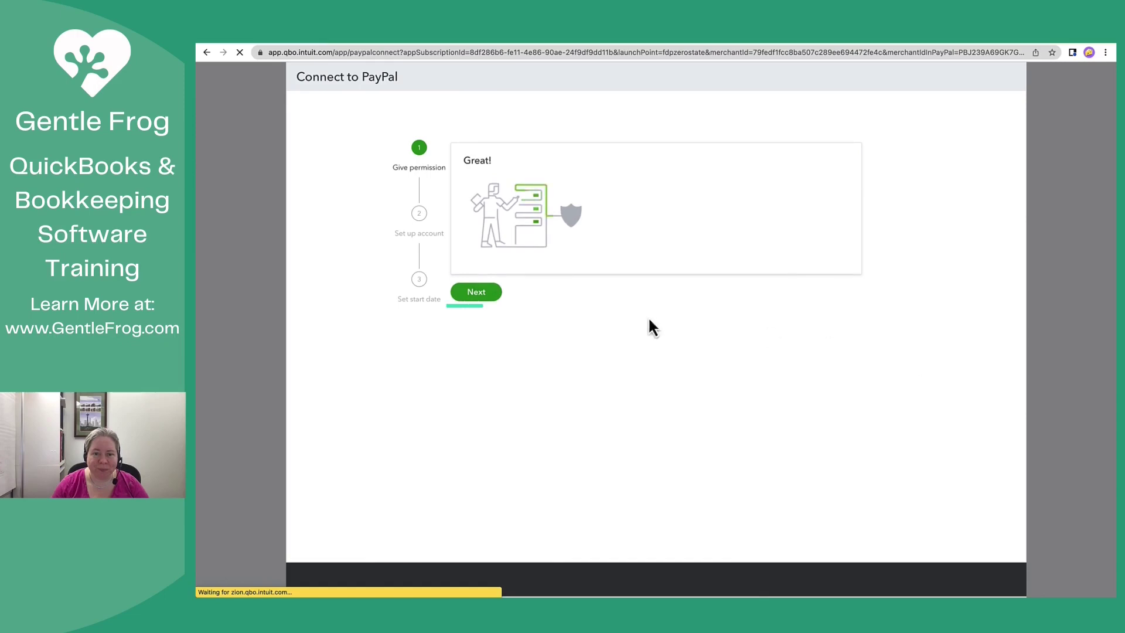
Keep PayPal Bank as the destination account, keep the 1/1/2022 start date, and finish setup.
{"action": "left_click", "coordinate": [478, 294]}
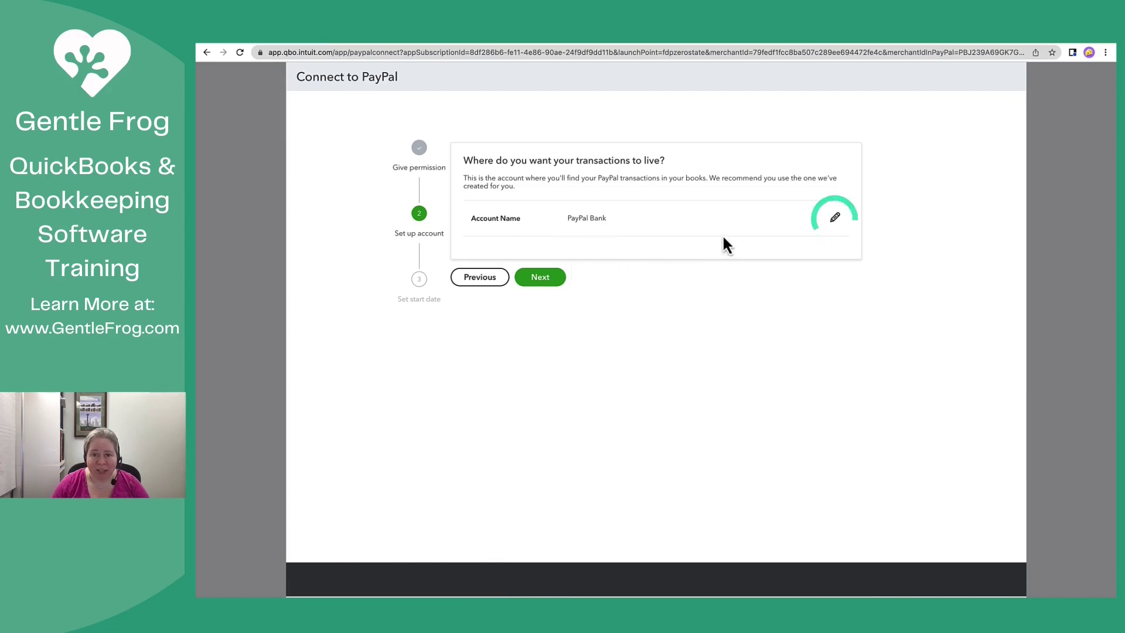
{"action": "left_click", "coordinate": [836, 225]}
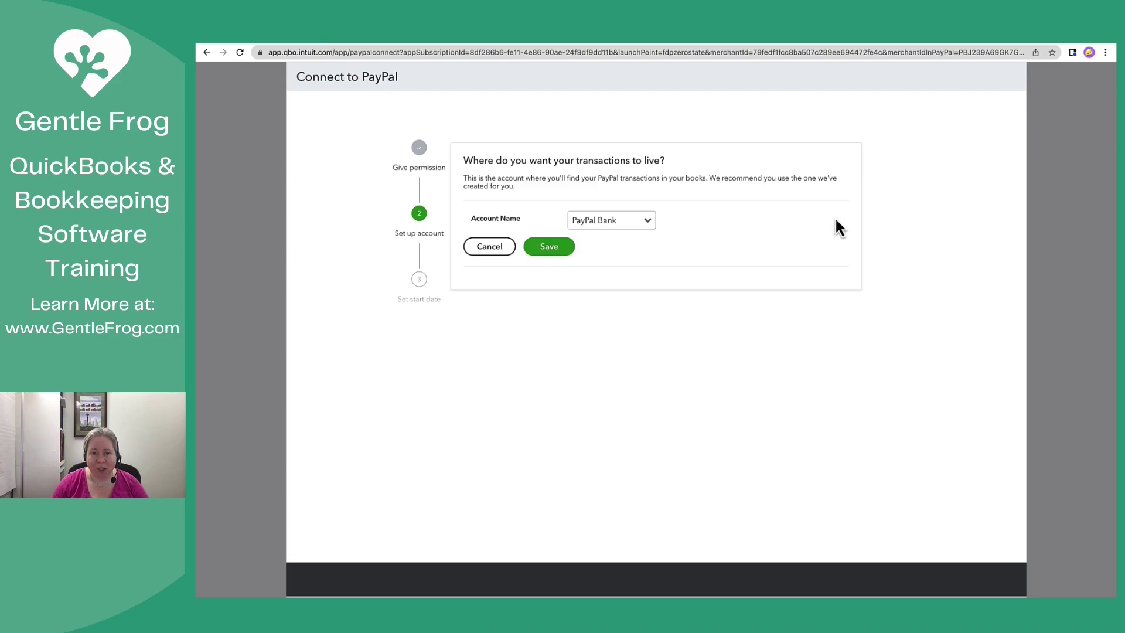
{"action": "left_click", "coordinate": [647, 226]}
{"action": "left_click", "coordinate": [647, 228]}
{"action": "left_click", "coordinate": [569, 250]}
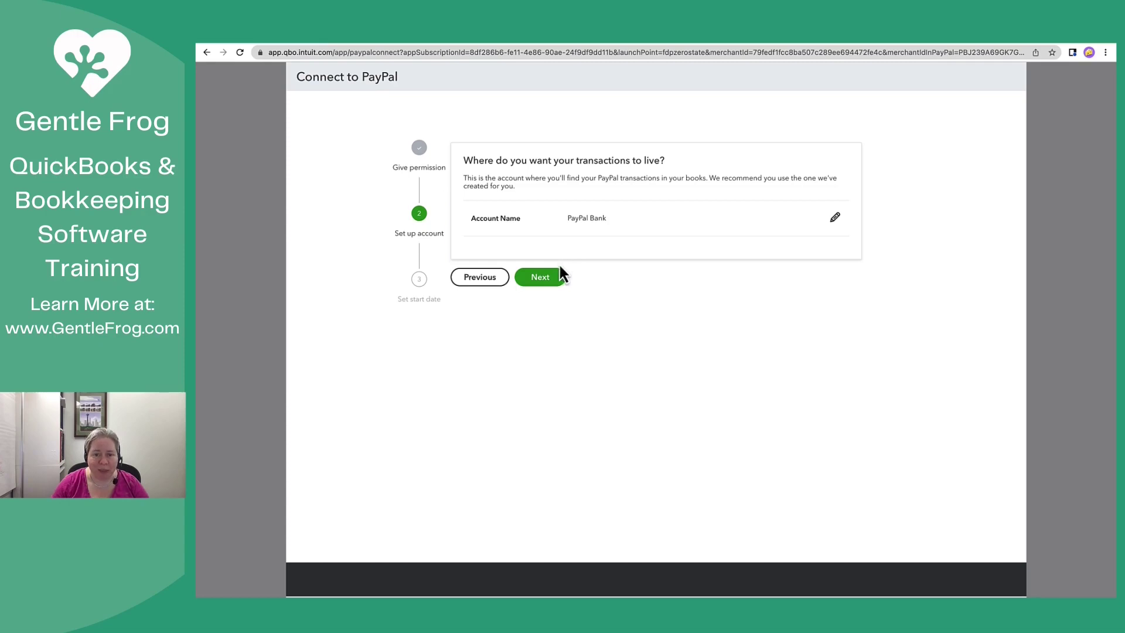
{"action": "left_click", "coordinate": [551, 280]}
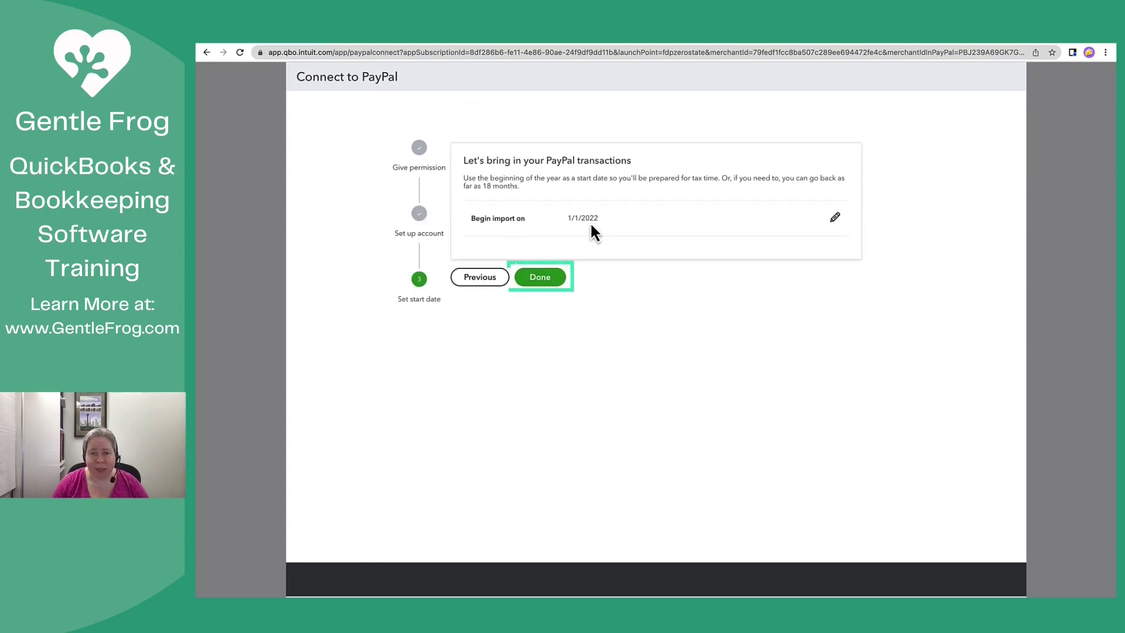
{"action": "left_click", "coordinate": [552, 278]}
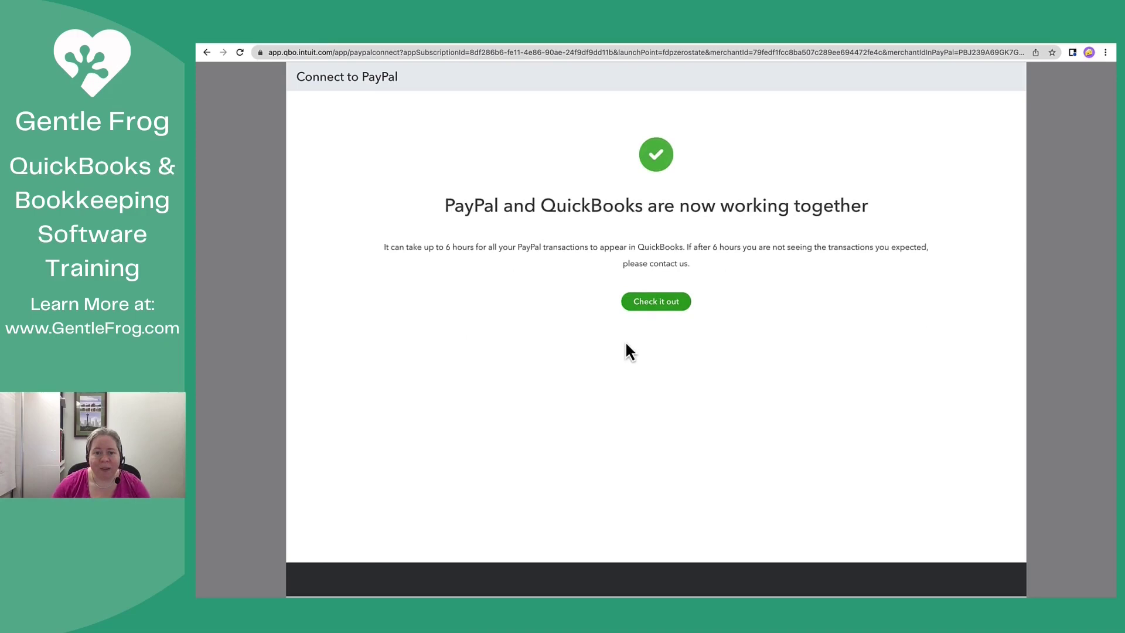
{"action": "left_click_drag", "start_coordinate": [427, 247], "coordinate": [492, 248]}
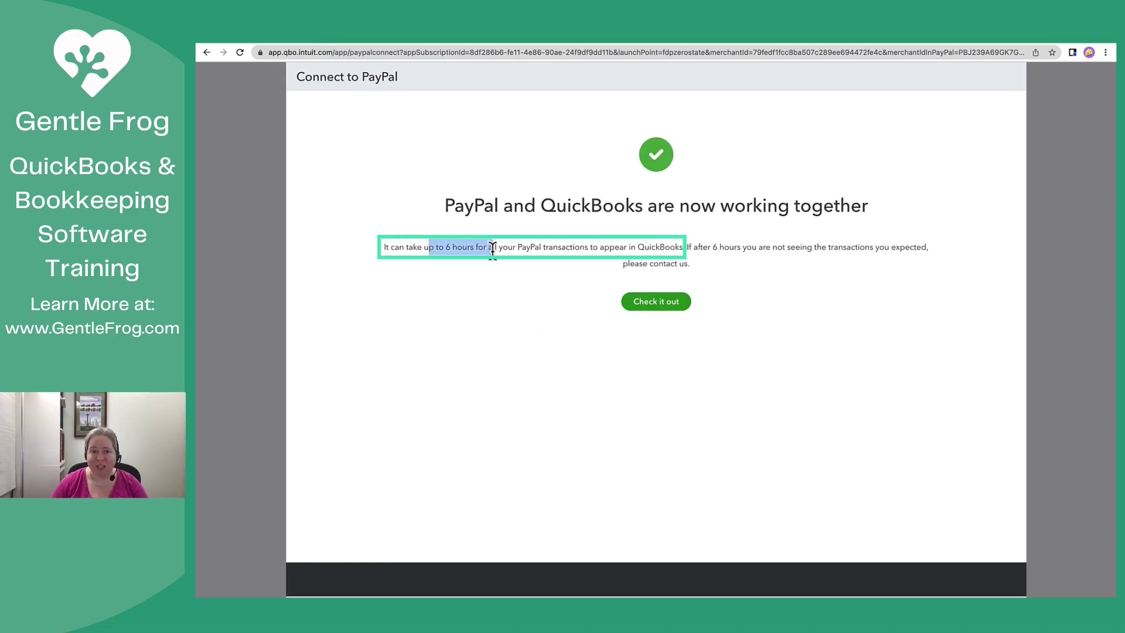
Go to the Banking page and dismiss the connection-complete message to view PayPal Bank at $0.00.
{"action": "left_click", "coordinate": [669, 306]}
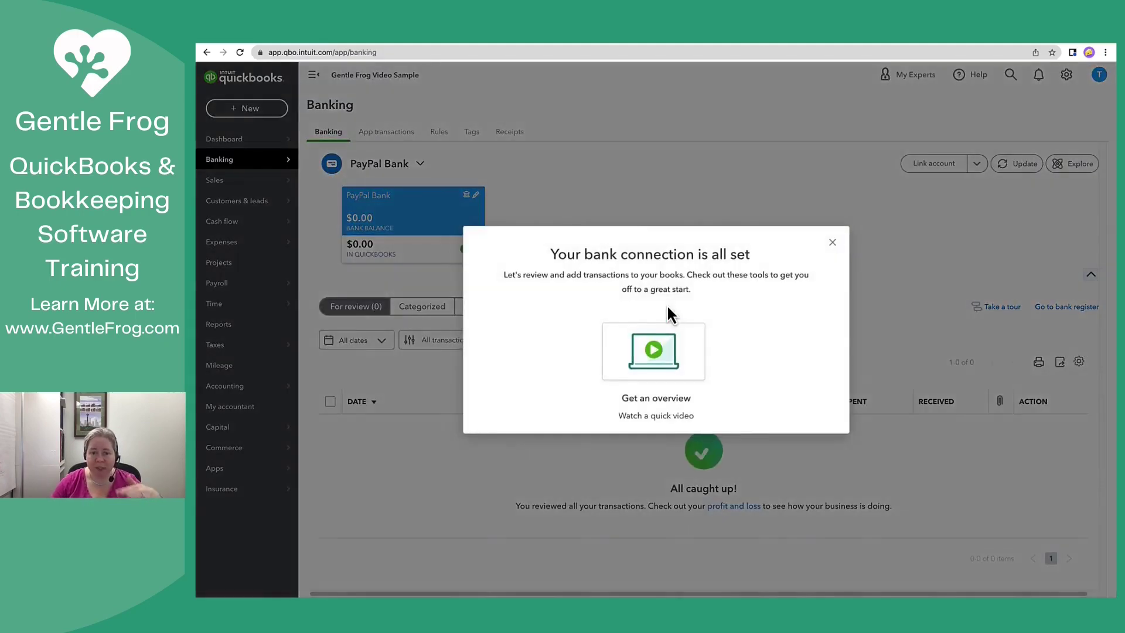
{"action": "left_click", "coordinate": [832, 243]}
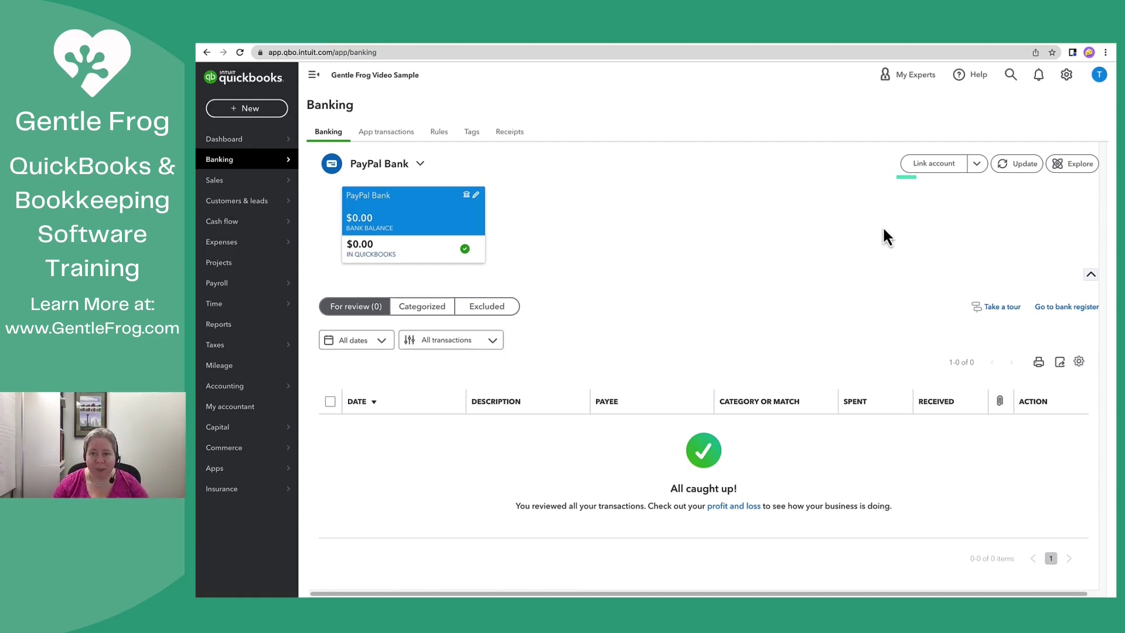
Search 'bank' in Link account, pick Bank of America, and continue to its sign-in.
{"action": "left_click", "coordinate": [951, 171]}
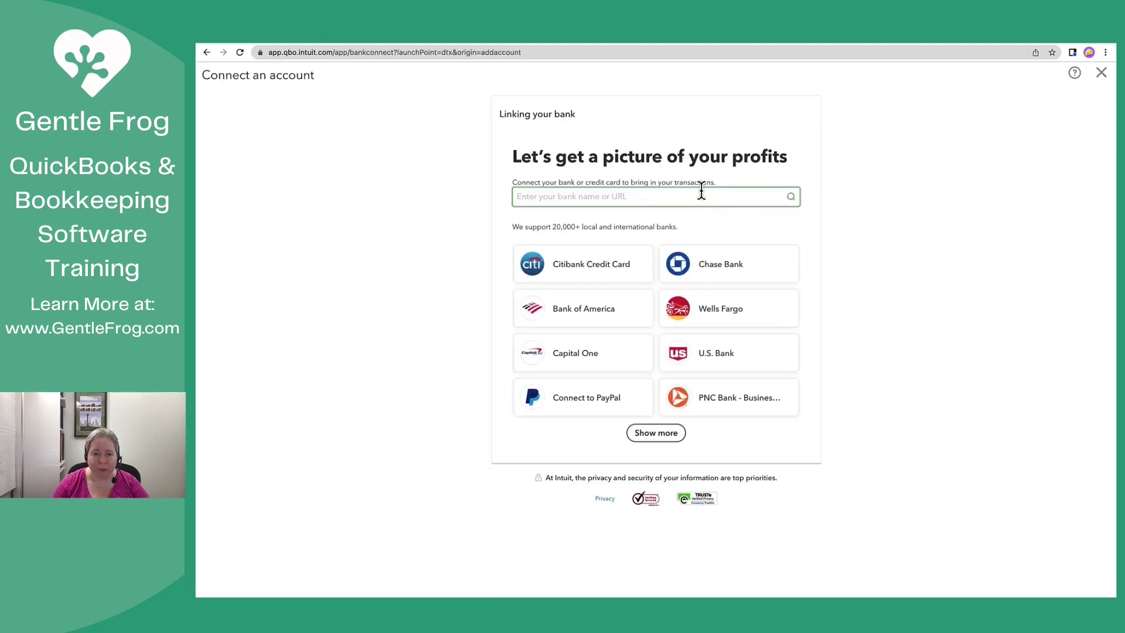
{"action": "type", "text": "bank"}
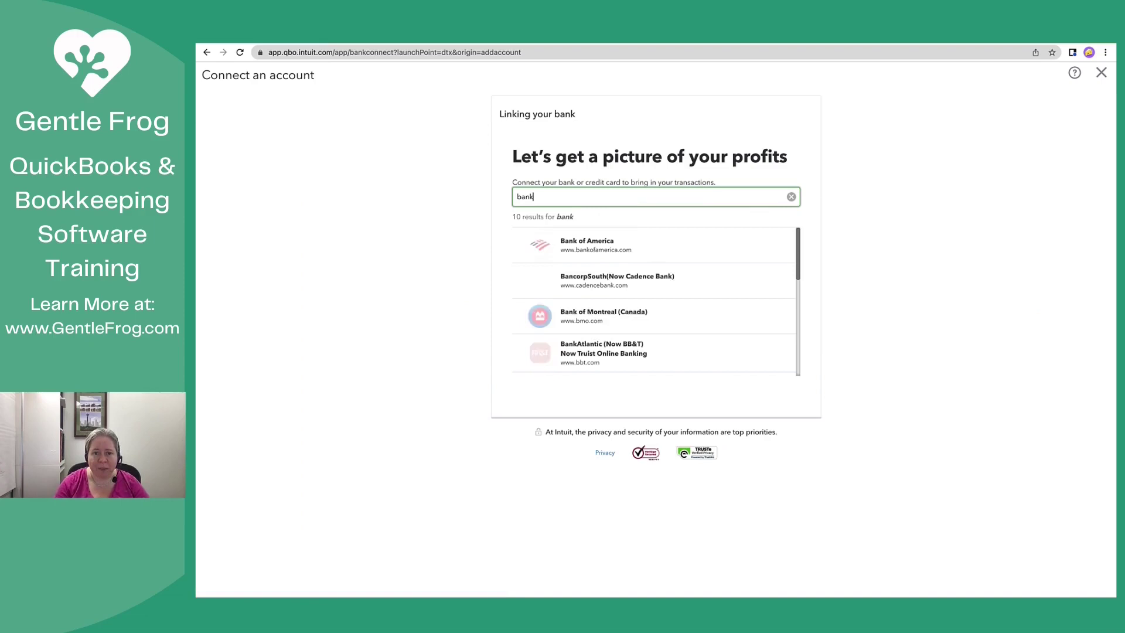
{"action": "left_click", "coordinate": [611, 252]}
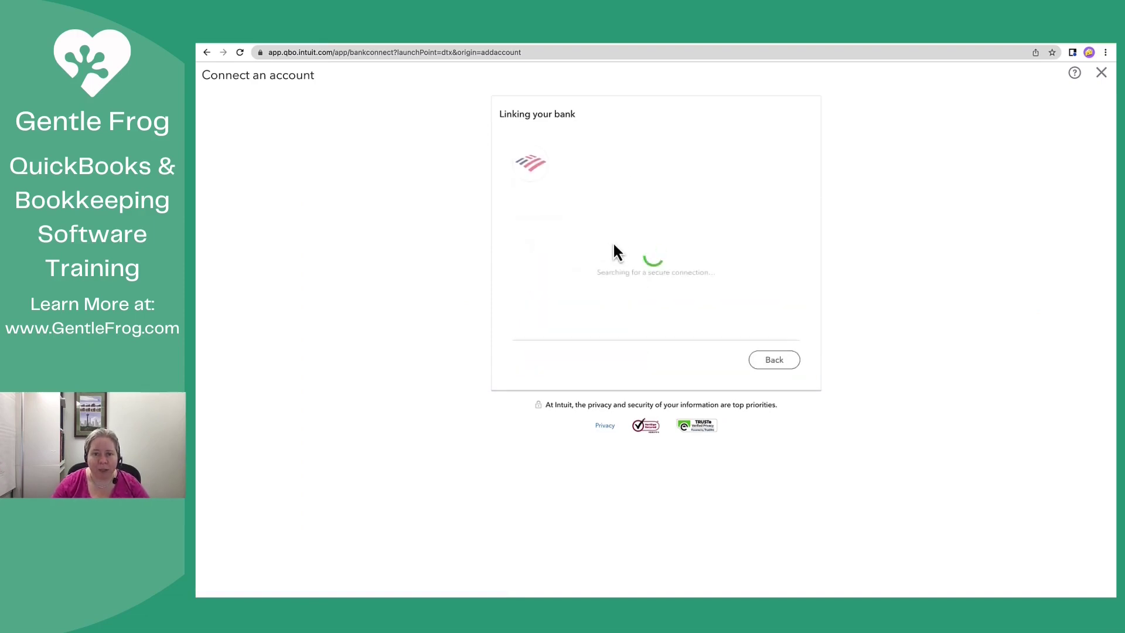
{"action": "left_click", "coordinate": [774, 331]}
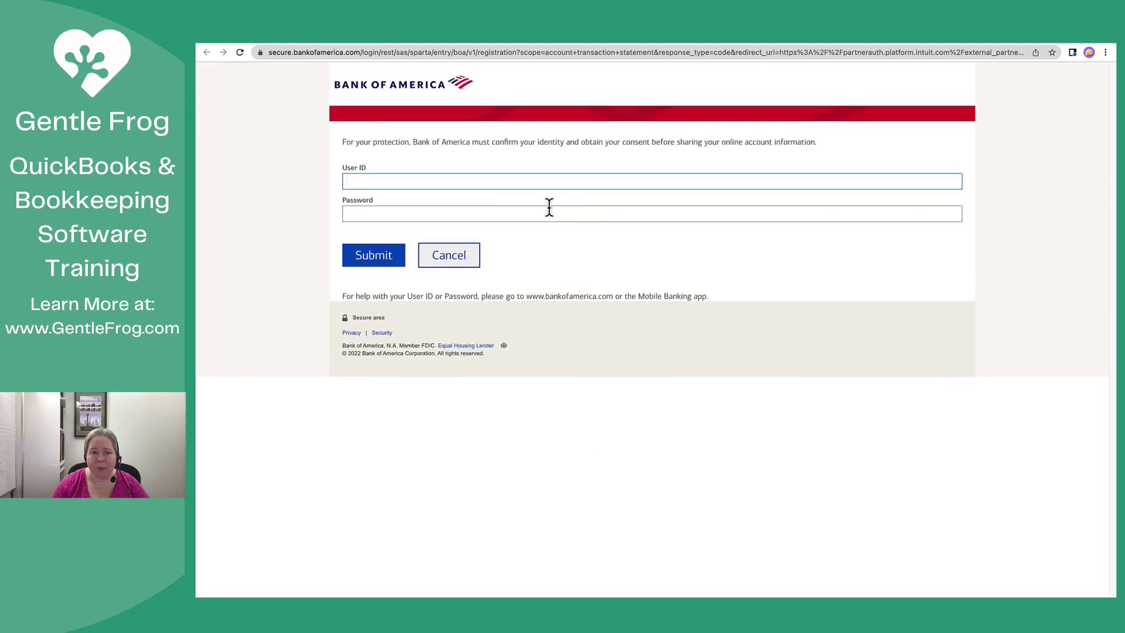
Sign in to Bank of America with the saved user ID and password.
{"action": "left_click", "coordinate": [470, 185]}
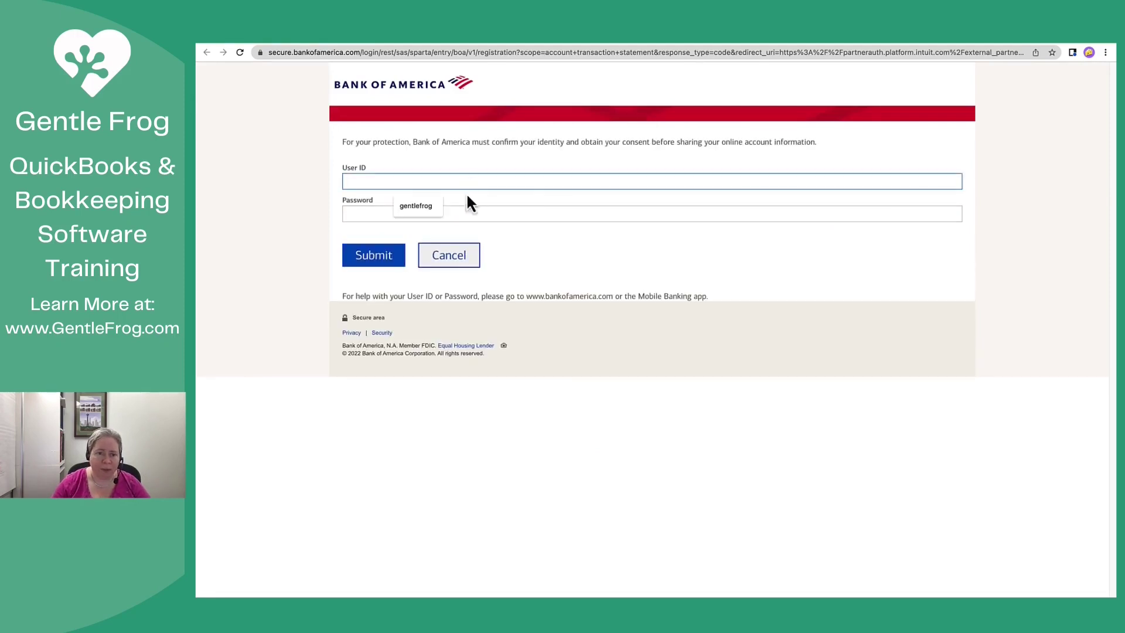
{"action": "left_click", "coordinate": [419, 208]}
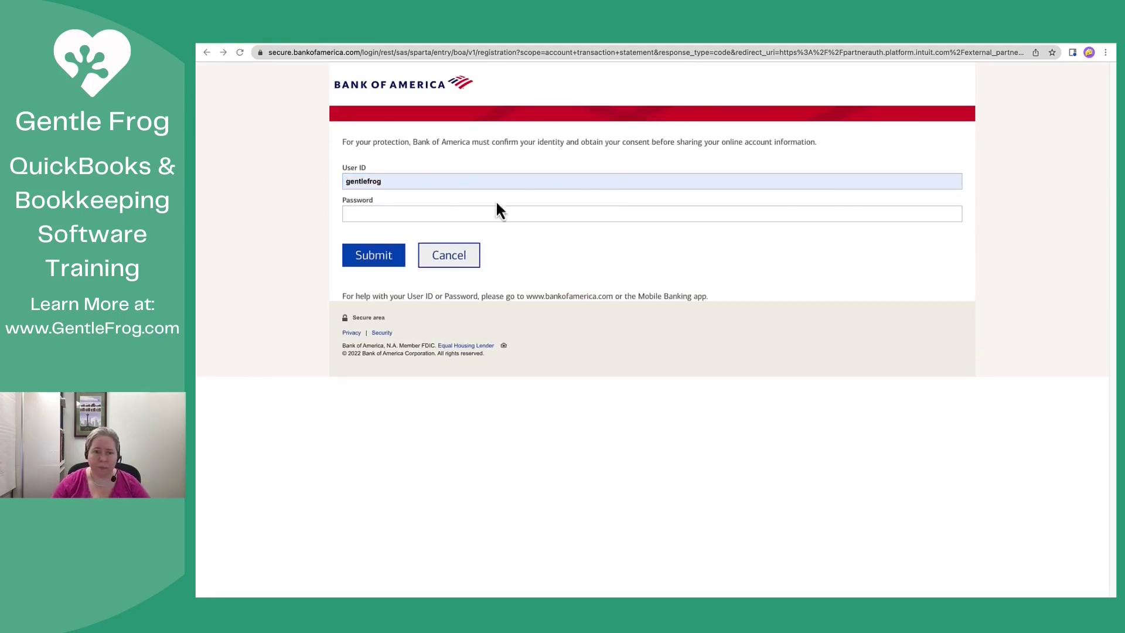
{"action": "left_click", "coordinate": [365, 216]}
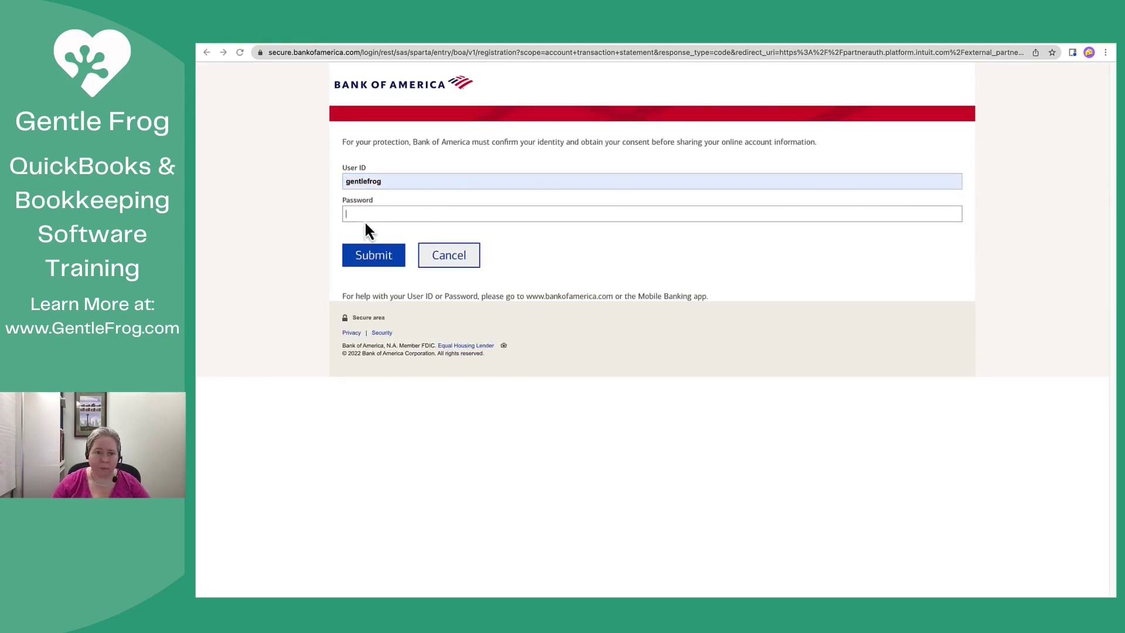
{"action": "left_click", "coordinate": [375, 253]}
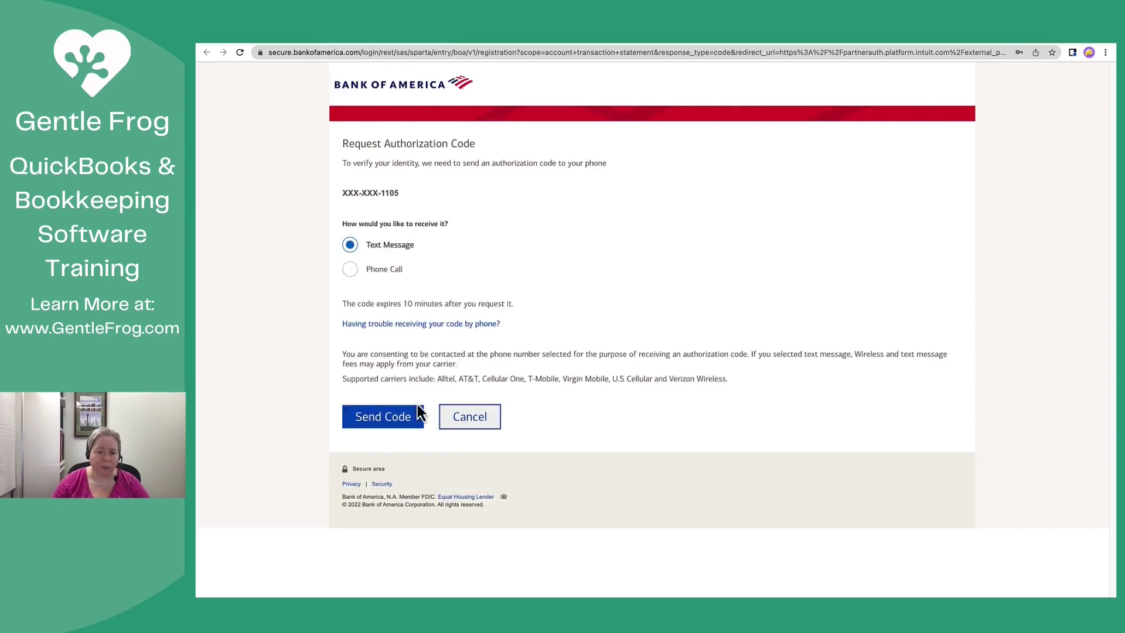
Verify with the texted authorization code and consent to sharing the account data.
{"action": "left_click", "coordinate": [401, 419]}
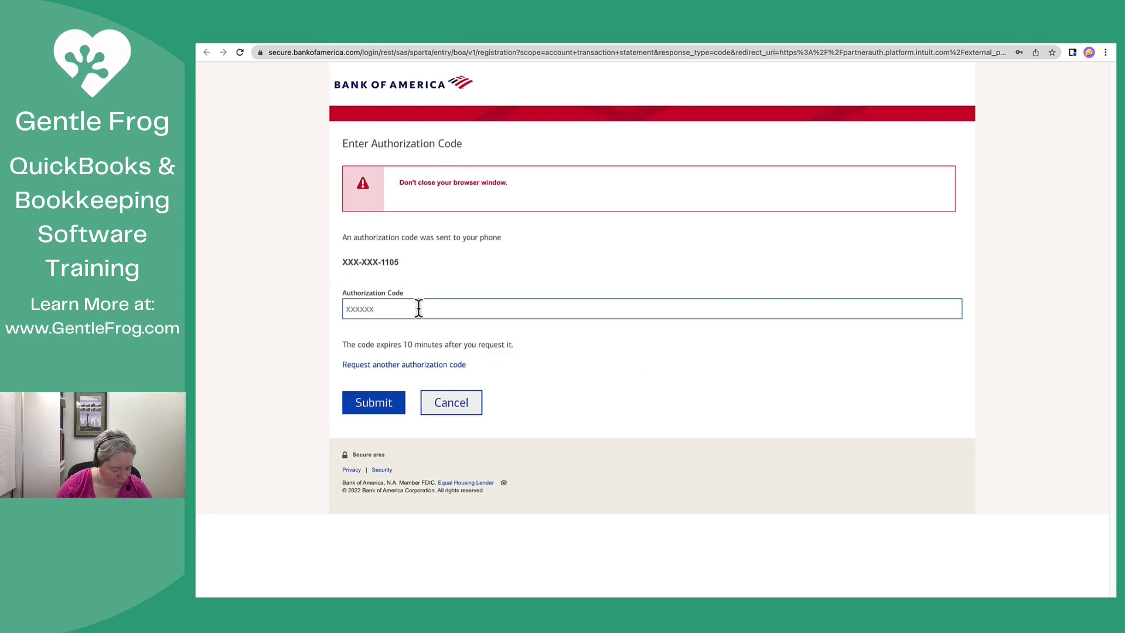
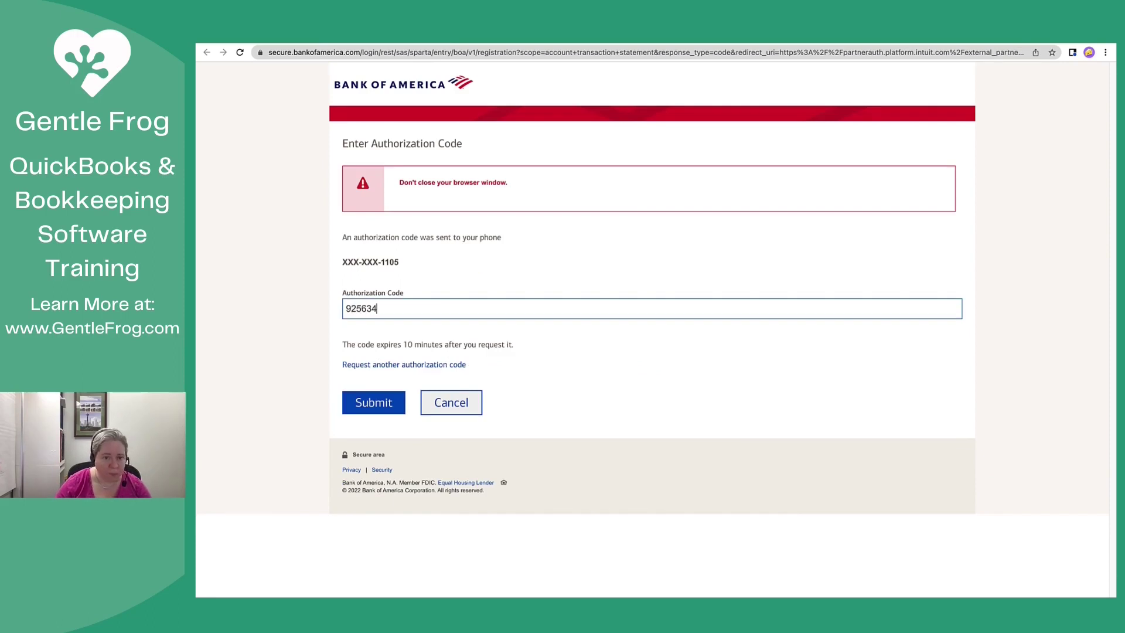
{"action": "key", "text": "Return"}
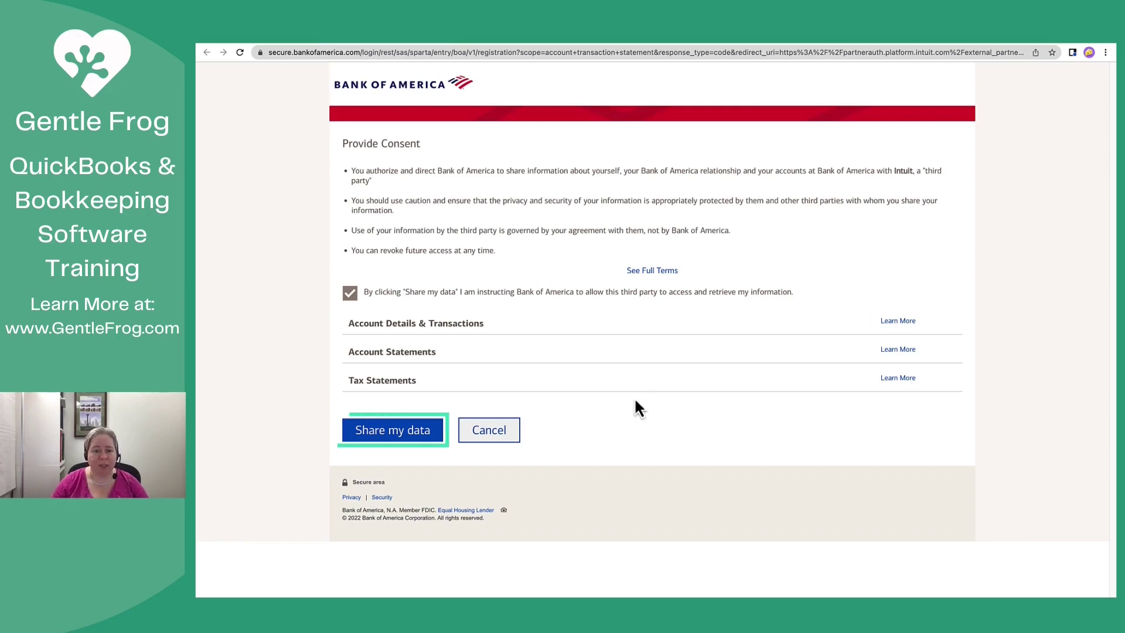
{"action": "left_click", "coordinate": [414, 438]}
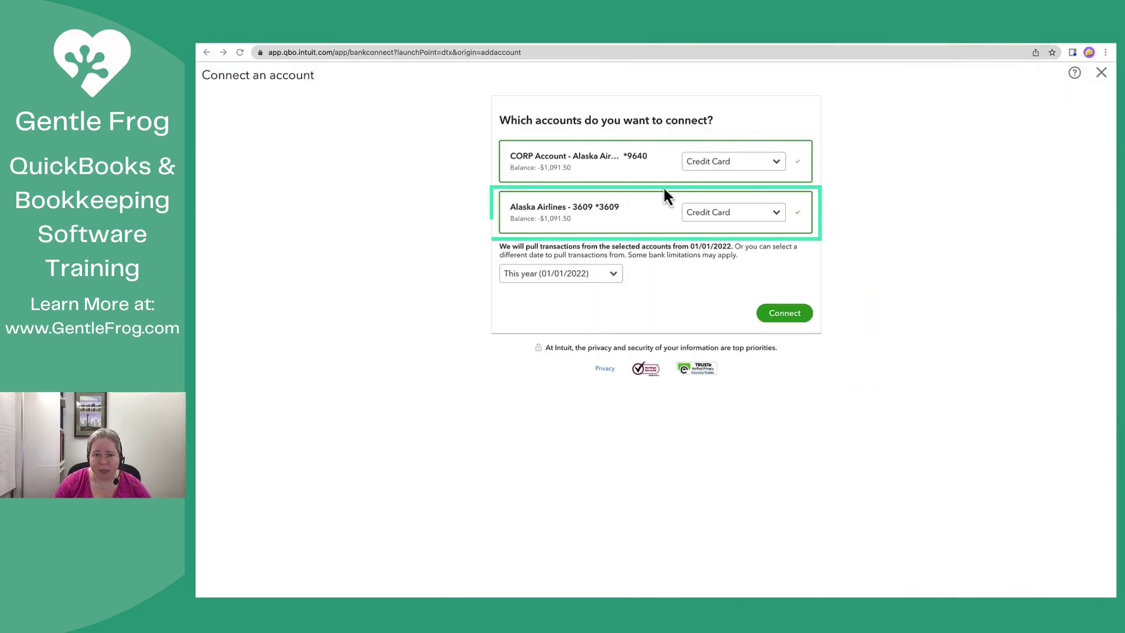
Keep Alaska Airlines 3609 typed as Credit Card, exclude the CORP account, and connect.
{"action": "left_click", "coordinate": [724, 215]}
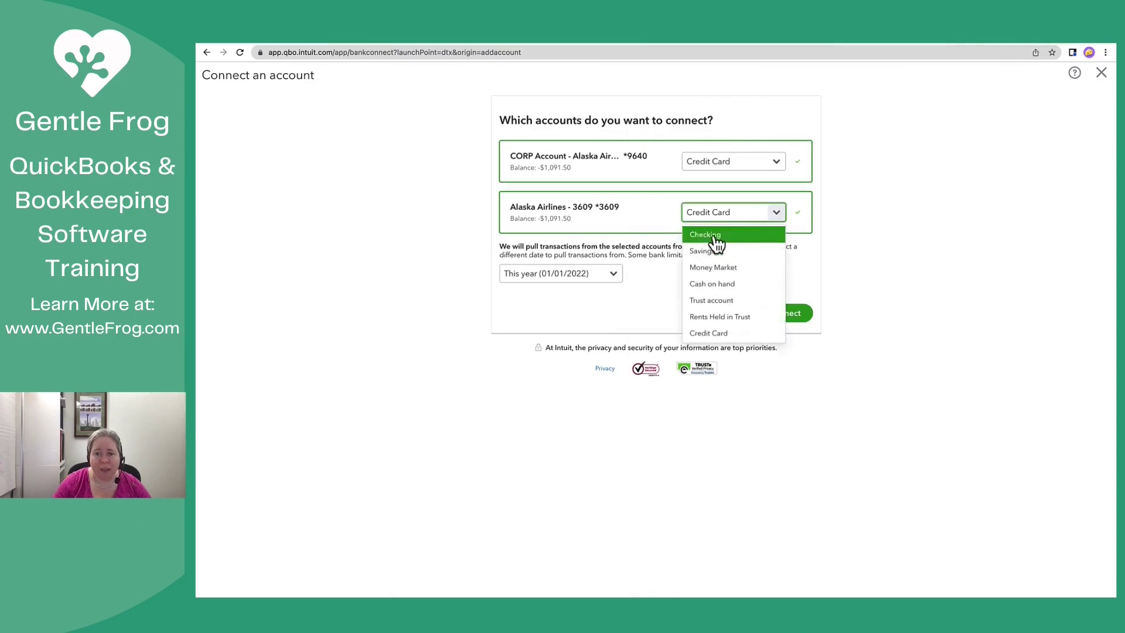
{"action": "left_click", "coordinate": [716, 332]}
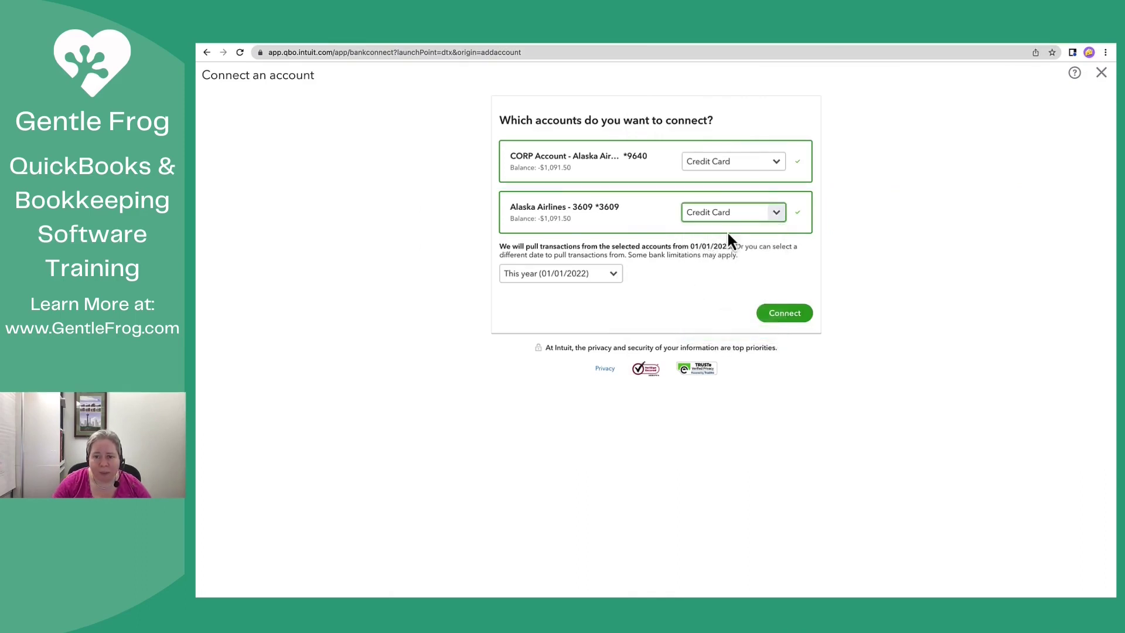
{"action": "left_click", "coordinate": [761, 173]}
{"action": "left_click", "coordinate": [763, 174]}
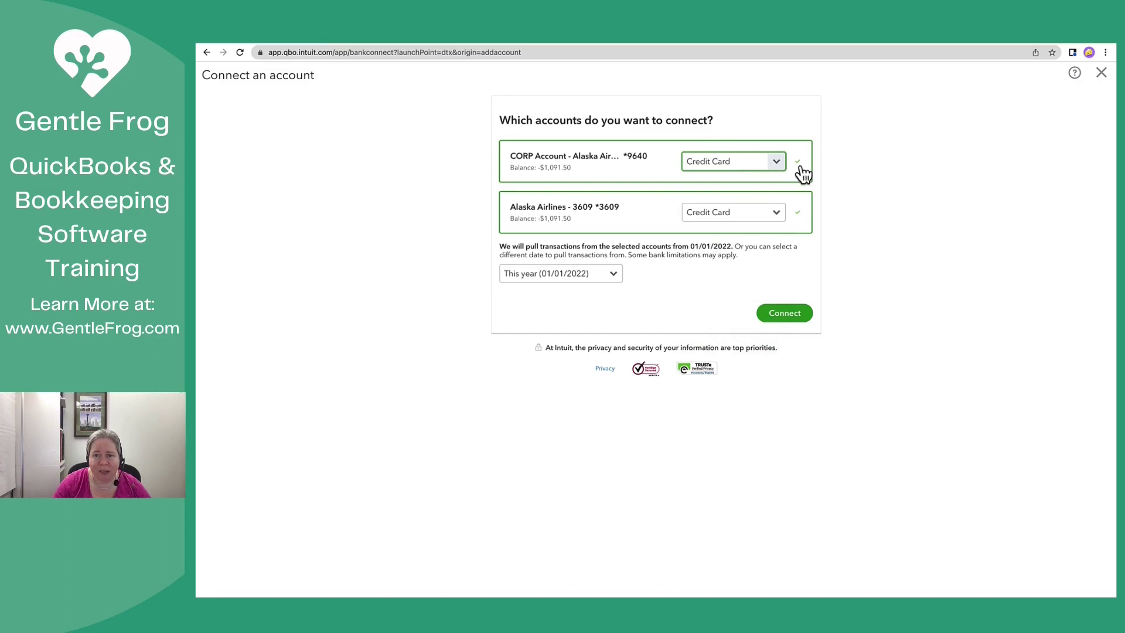
{"action": "left_click", "coordinate": [798, 166]}
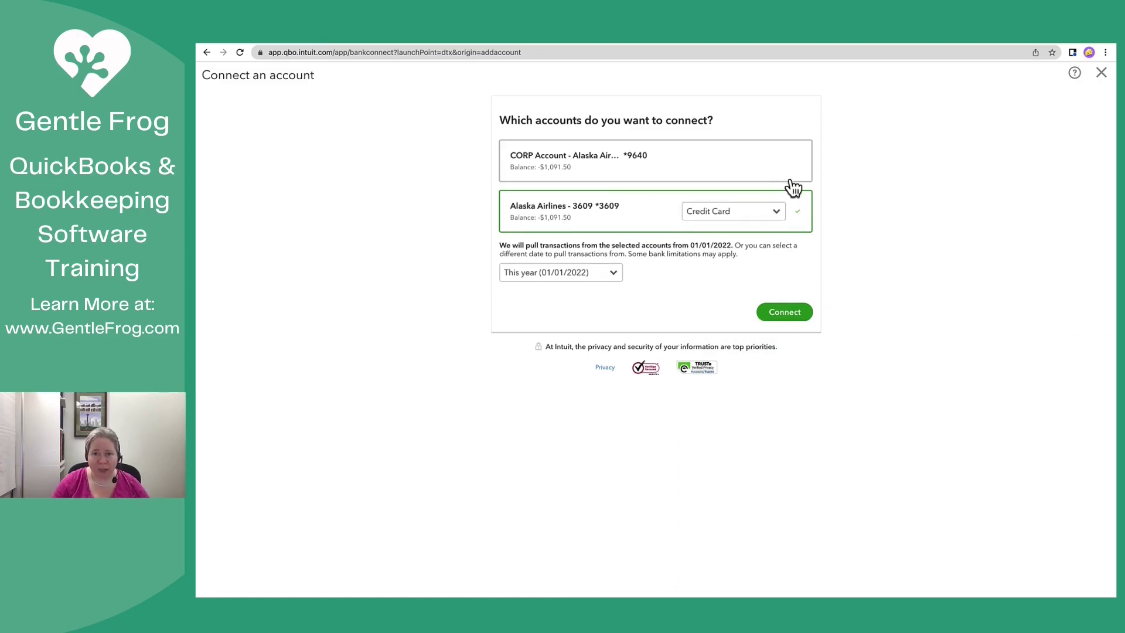
{"action": "left_click", "coordinate": [778, 318]}
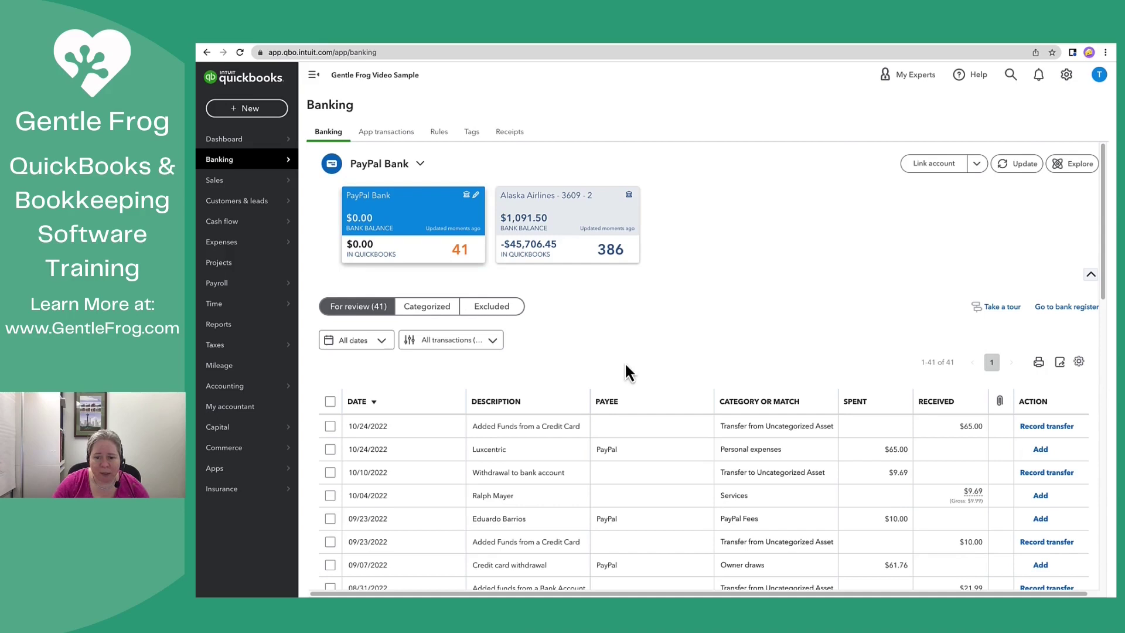
Record the 10/24/2022 $65.00 Added Funds deposit as a transfer from Alaska Airlines - 3609 - 2.
{"action": "scroll", "coordinate": [625, 361], "scroll_direction": "down", "scroll_amount": 1}
{"action": "left_click", "coordinate": [515, 416]}
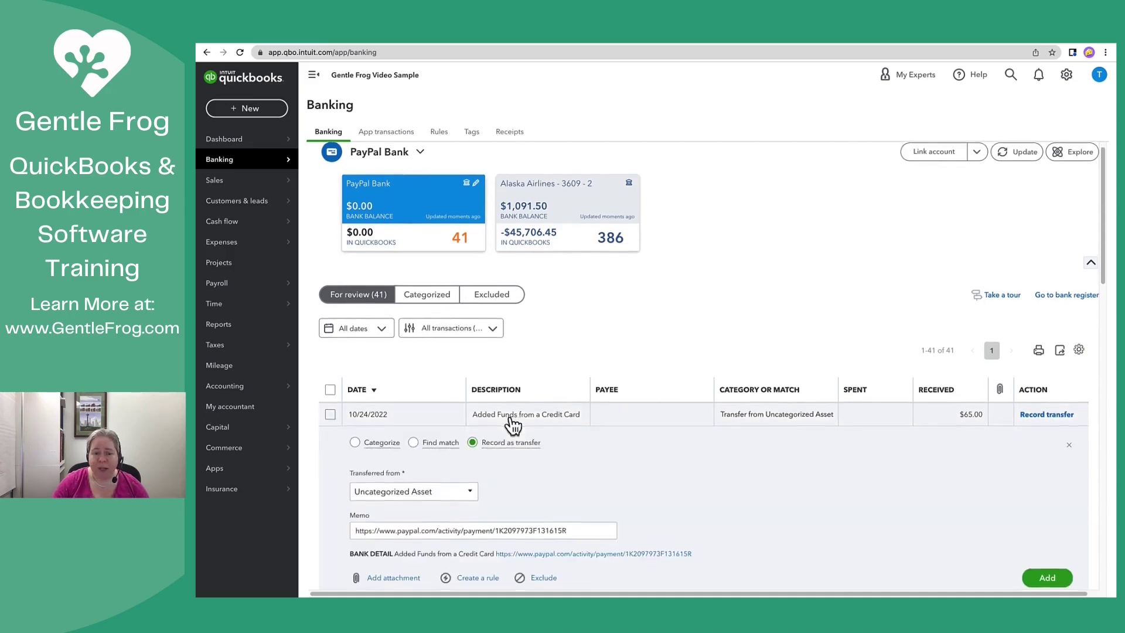
{"action": "scroll", "coordinate": [572, 413], "scroll_direction": "down", "scroll_amount": 2}
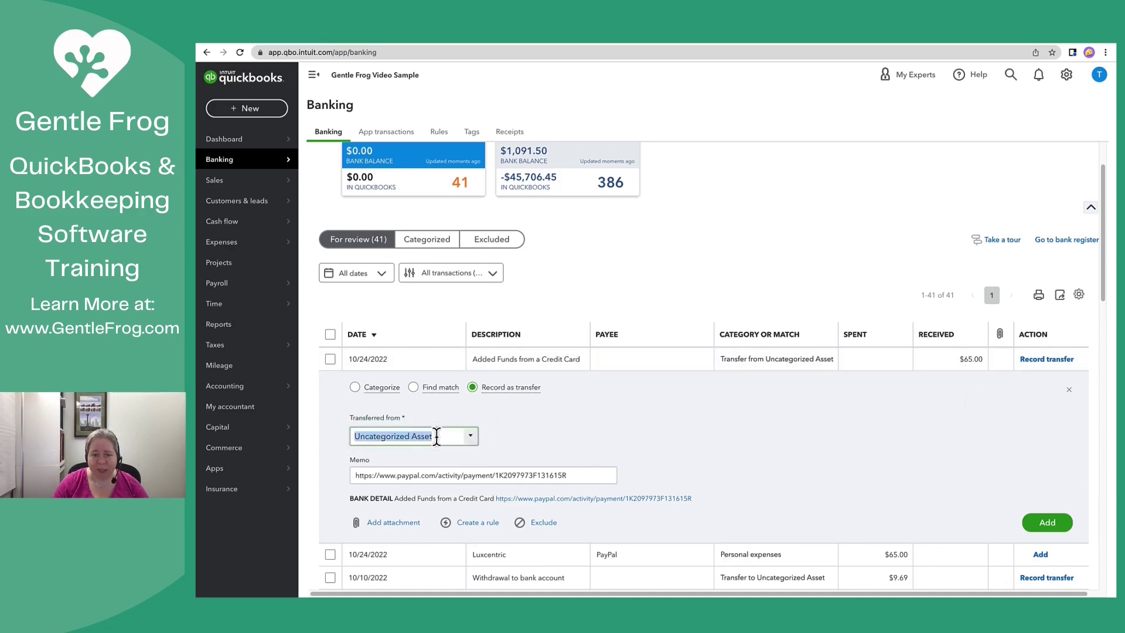
{"action": "key", "text": "F5"}
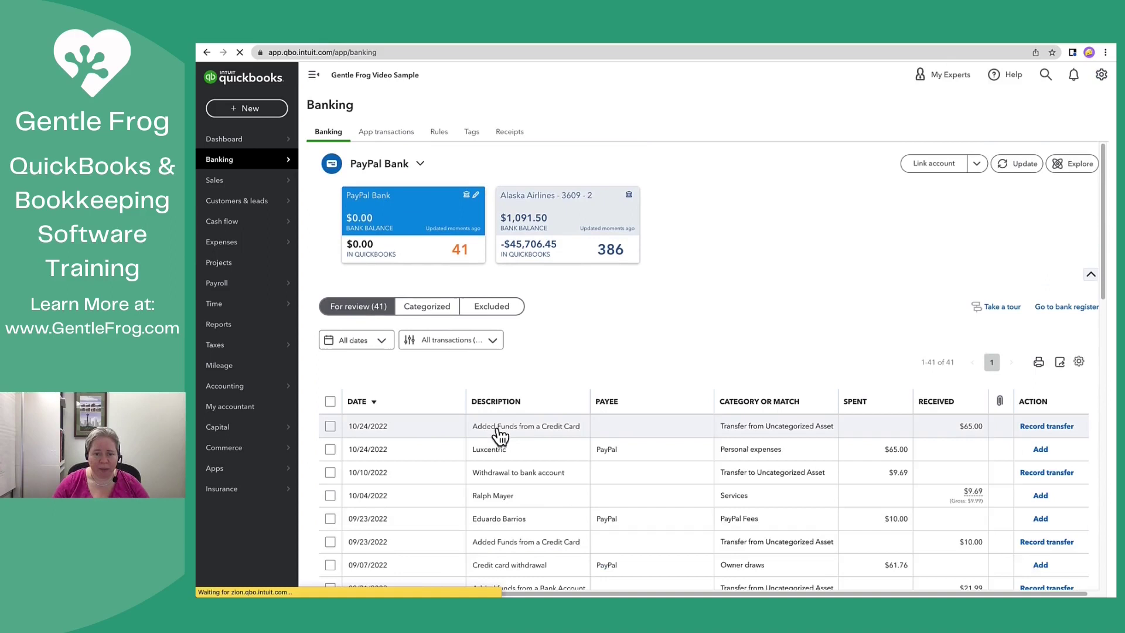
{"action": "left_click", "coordinate": [495, 433]}
{"action": "left_click", "coordinate": [457, 448]}
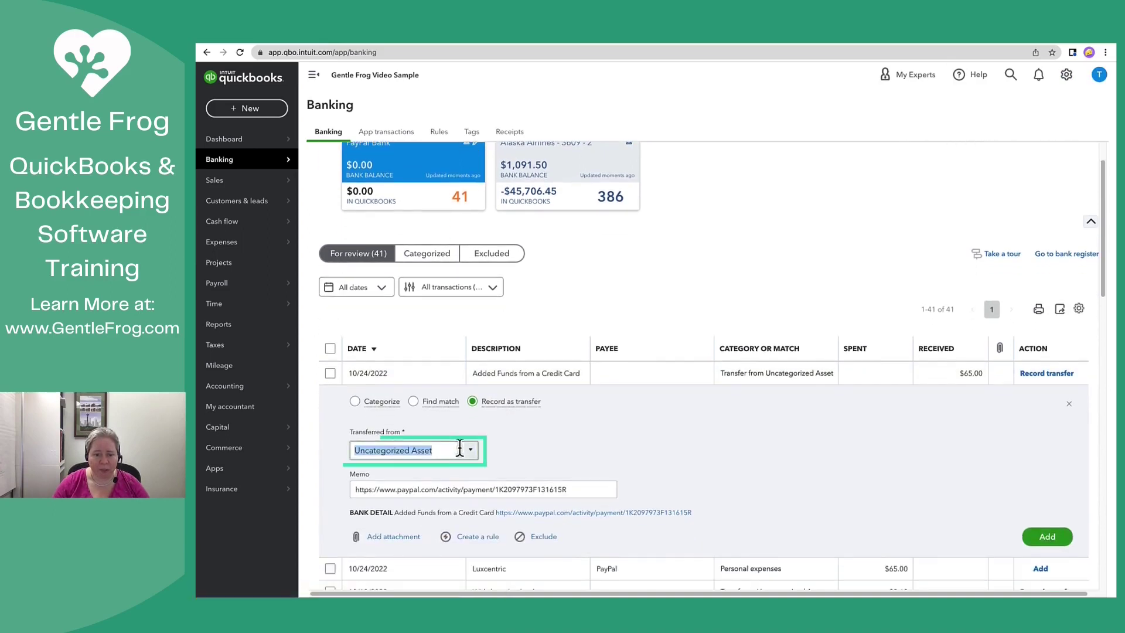
{"action": "type", "text": "36"}
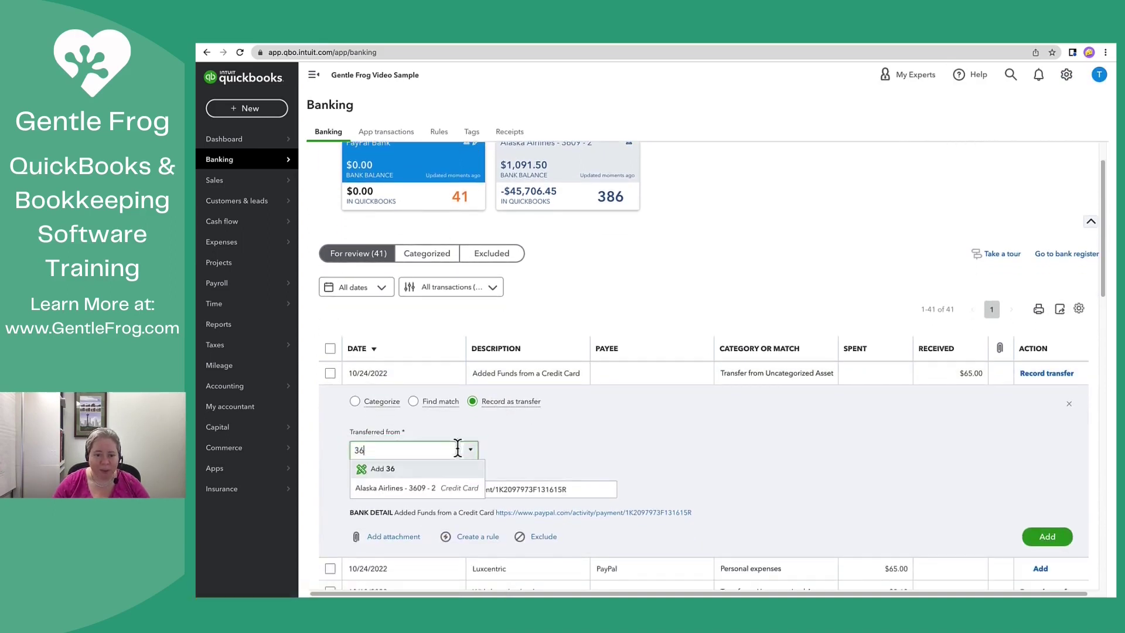
{"action": "left_click", "coordinate": [459, 489]}
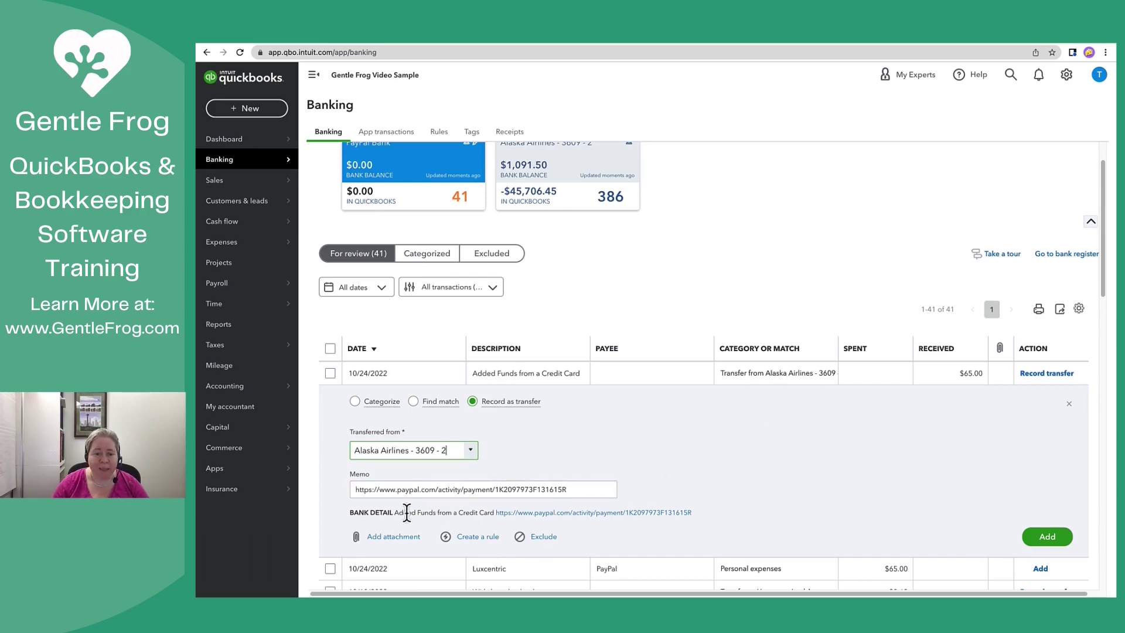
{"action": "left_click_drag", "start_coordinate": [403, 513], "coordinate": [484, 514]}
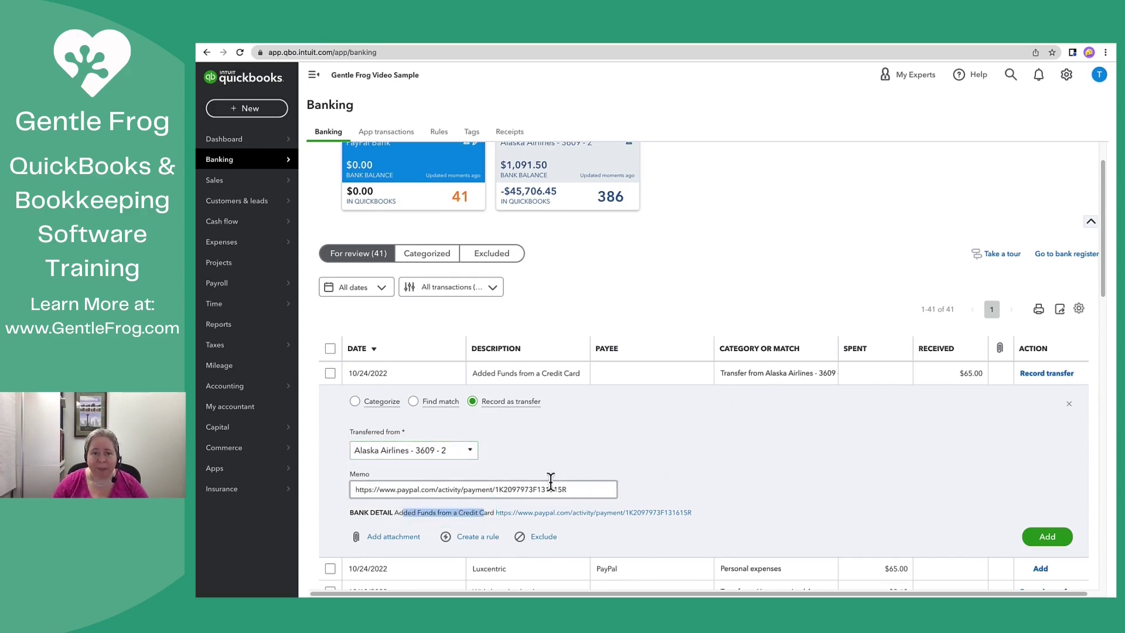
{"action": "scroll", "coordinate": [554, 480], "scroll_direction": "up", "scroll_amount": 1}
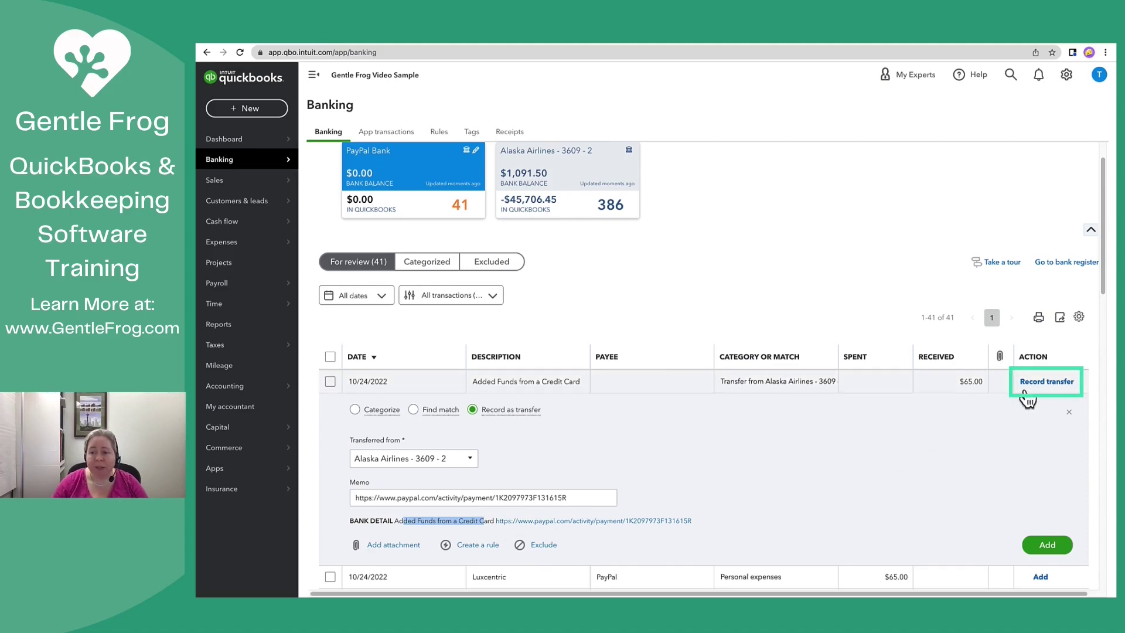
{"action": "left_click", "coordinate": [1039, 382]}
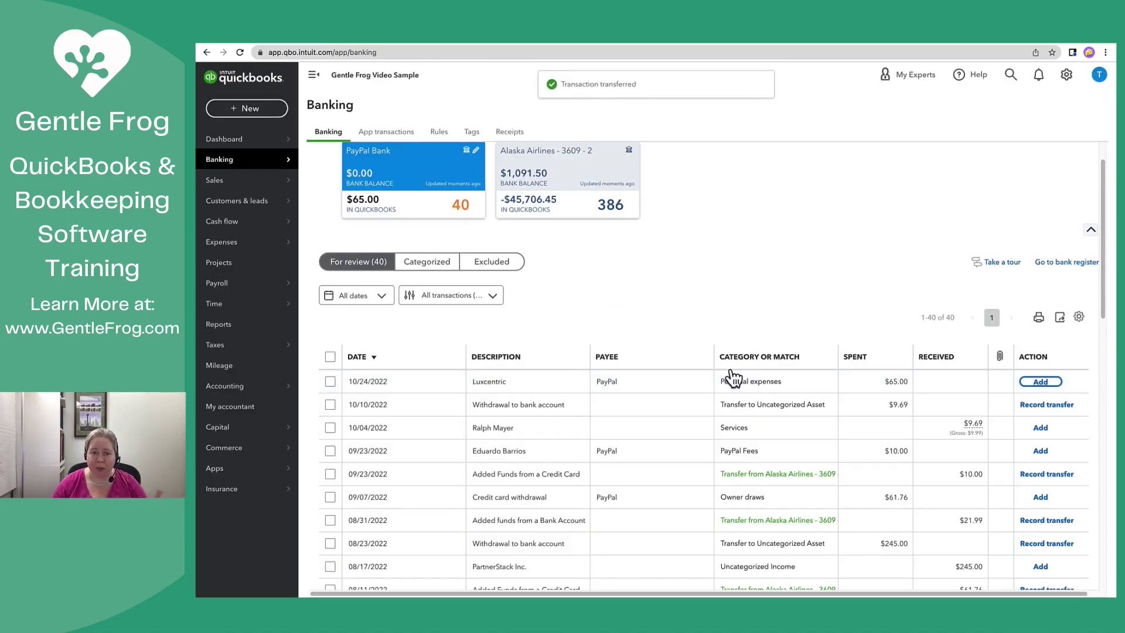
Set the Luxcentric charge's payee to a newly created vendor named Luxcentric.
{"action": "left_click", "coordinate": [592, 389]}
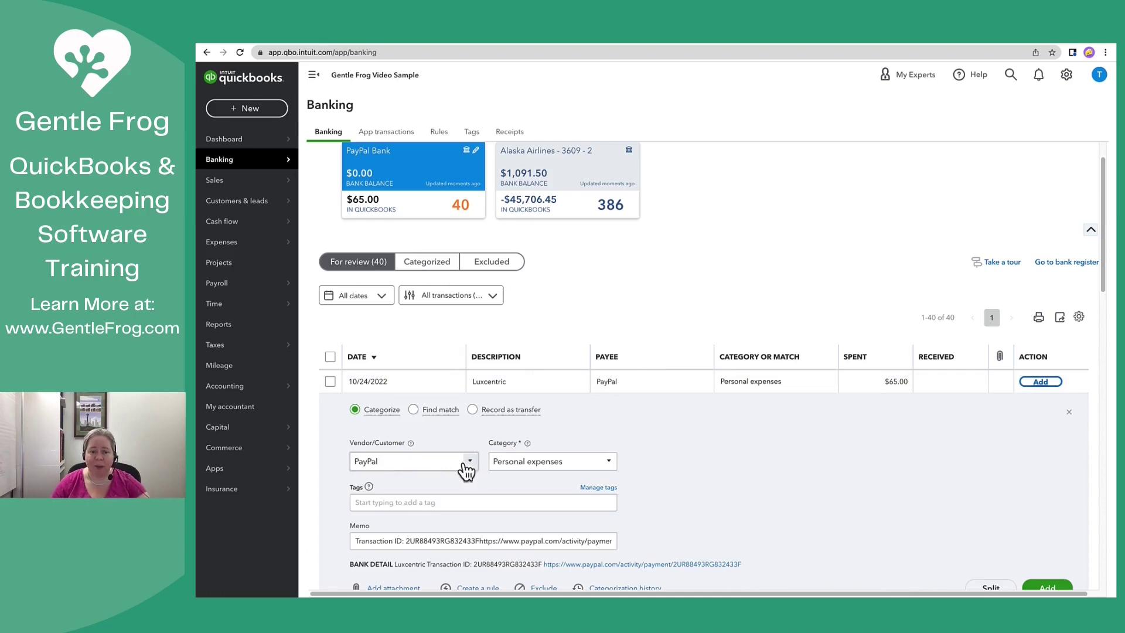
{"action": "scroll", "coordinate": [508, 525], "scroll_direction": "down", "scroll_amount": 1}
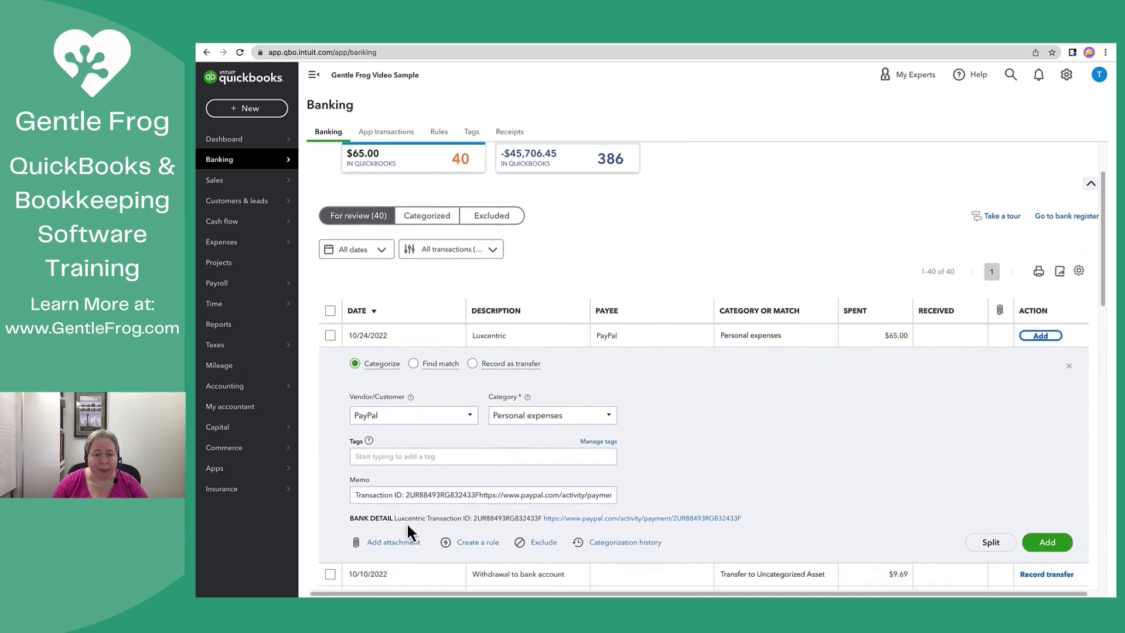
{"action": "left_click_drag", "start_coordinate": [425, 517], "coordinate": [370, 518]}
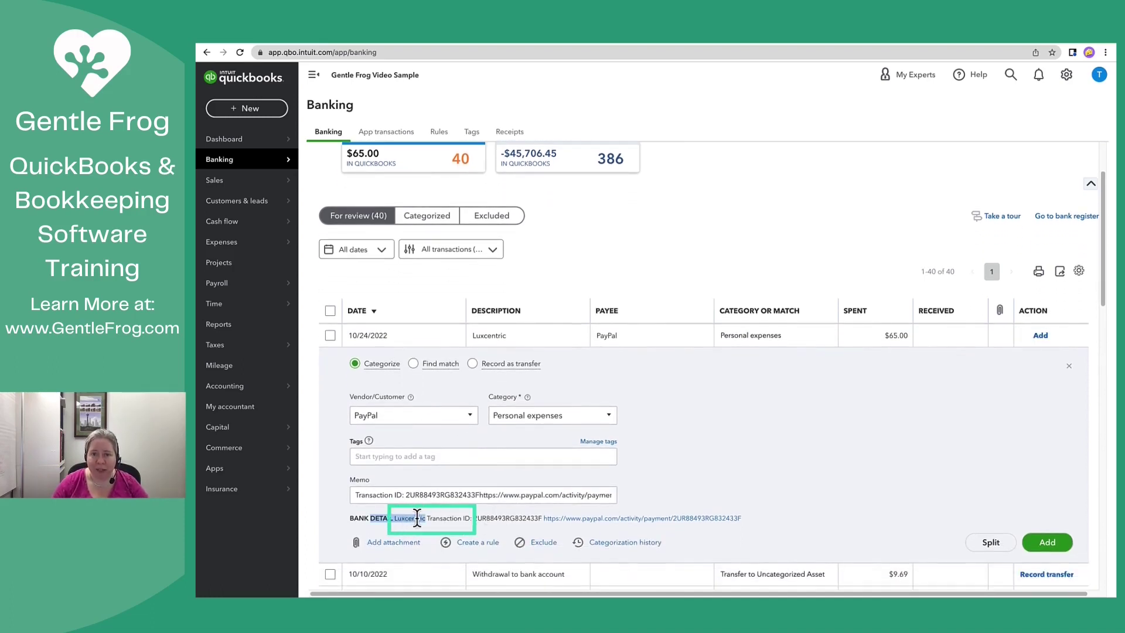
{"action": "left_click", "coordinate": [392, 415]}
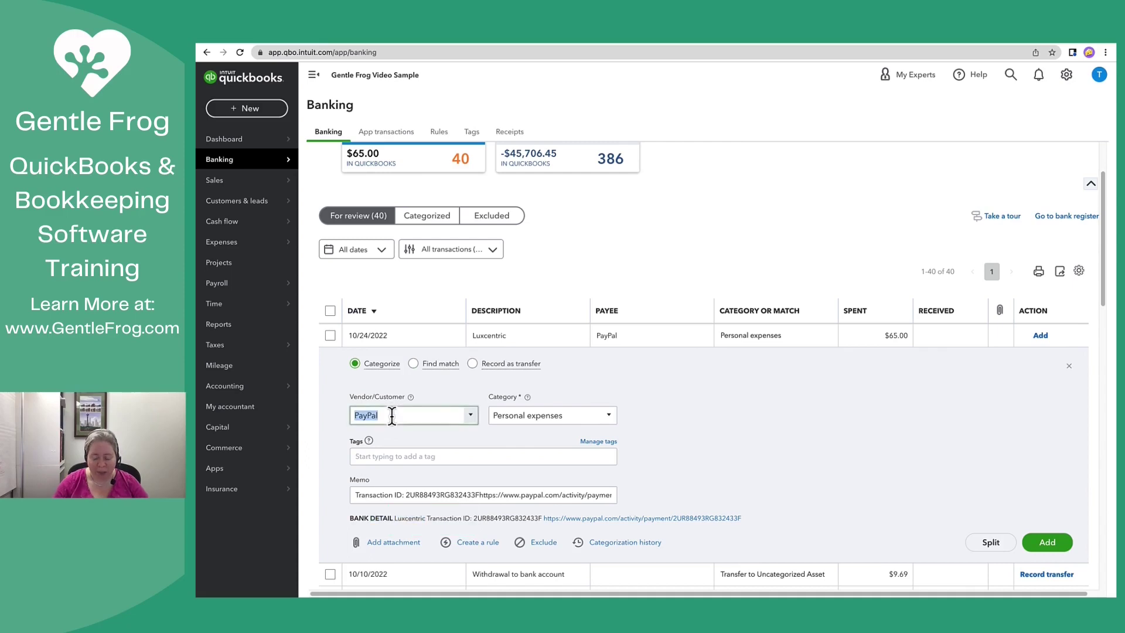
{"action": "type", "text": "Lux"}
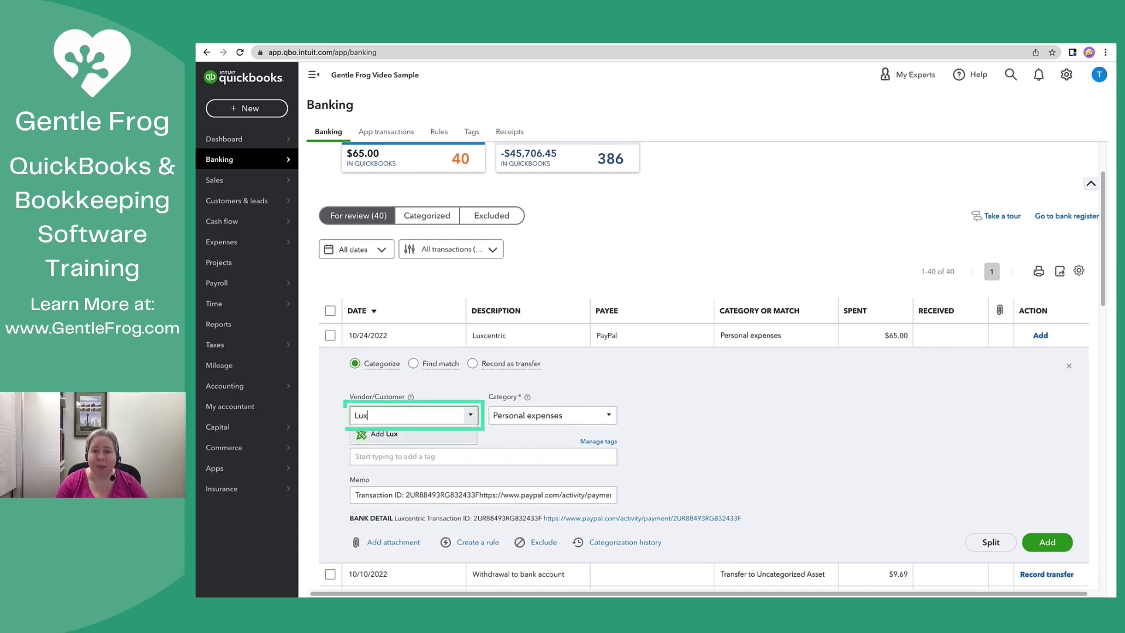
{"action": "type", "text": "centric"}
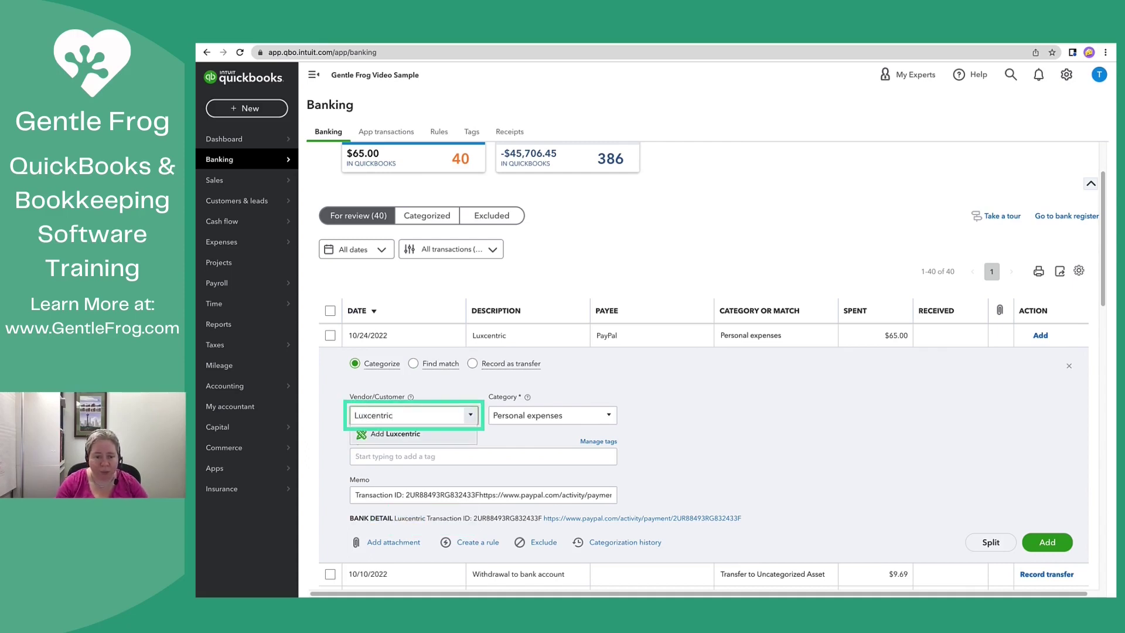
{"action": "left_click", "coordinate": [393, 434]}
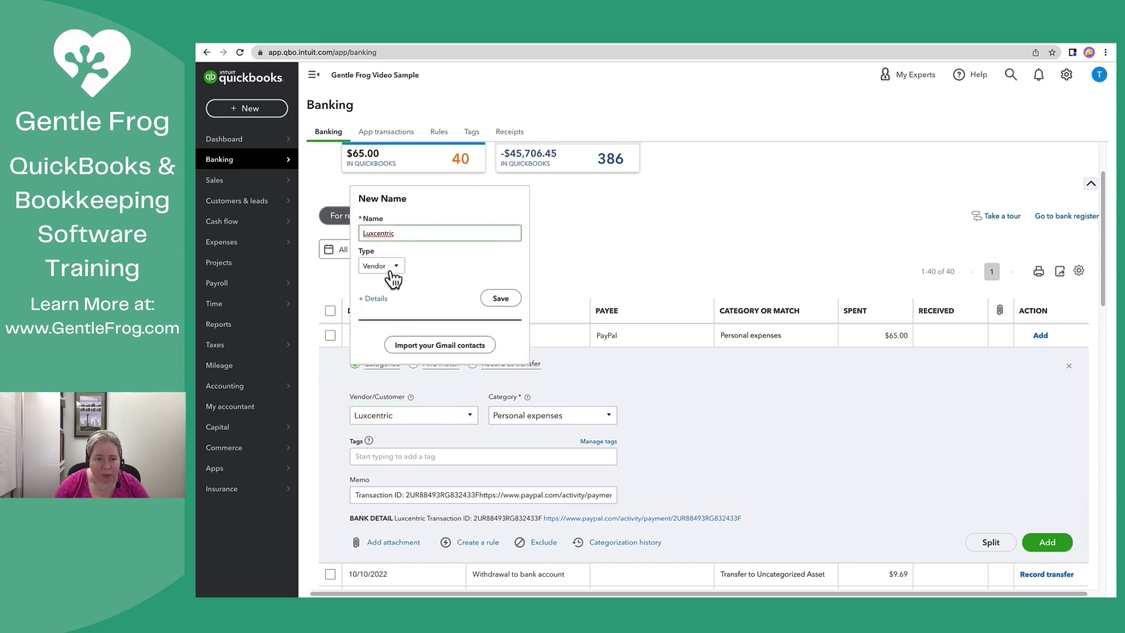
{"action": "double_click", "coordinate": [375, 233]}
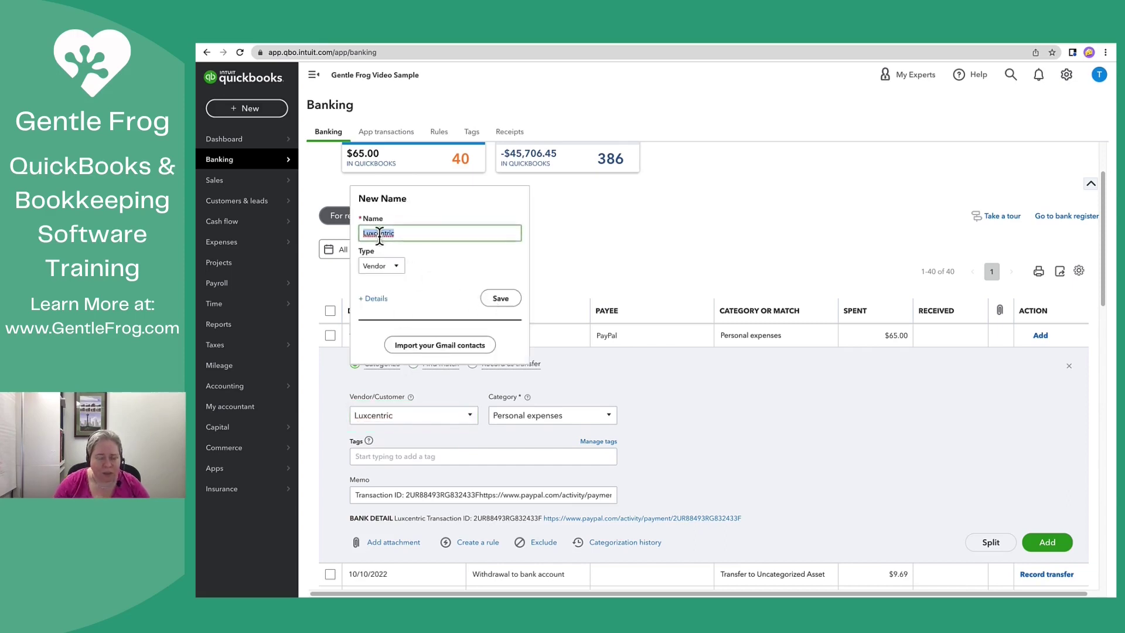
{"action": "type", "text": "Luxcentric"}
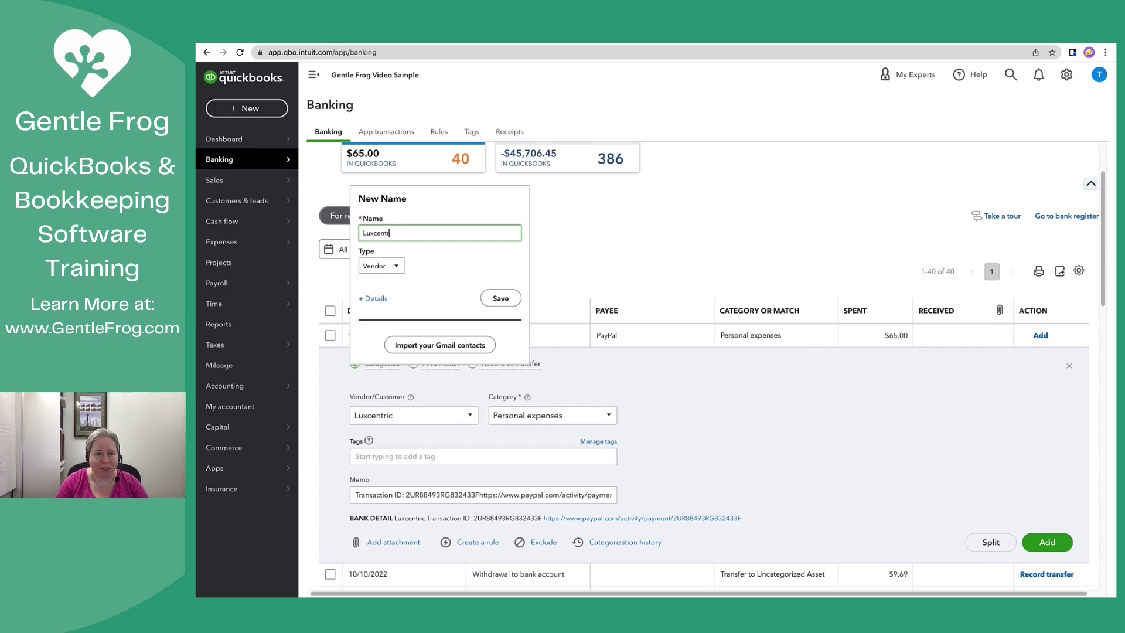
{"action": "left_click", "coordinate": [500, 299]}
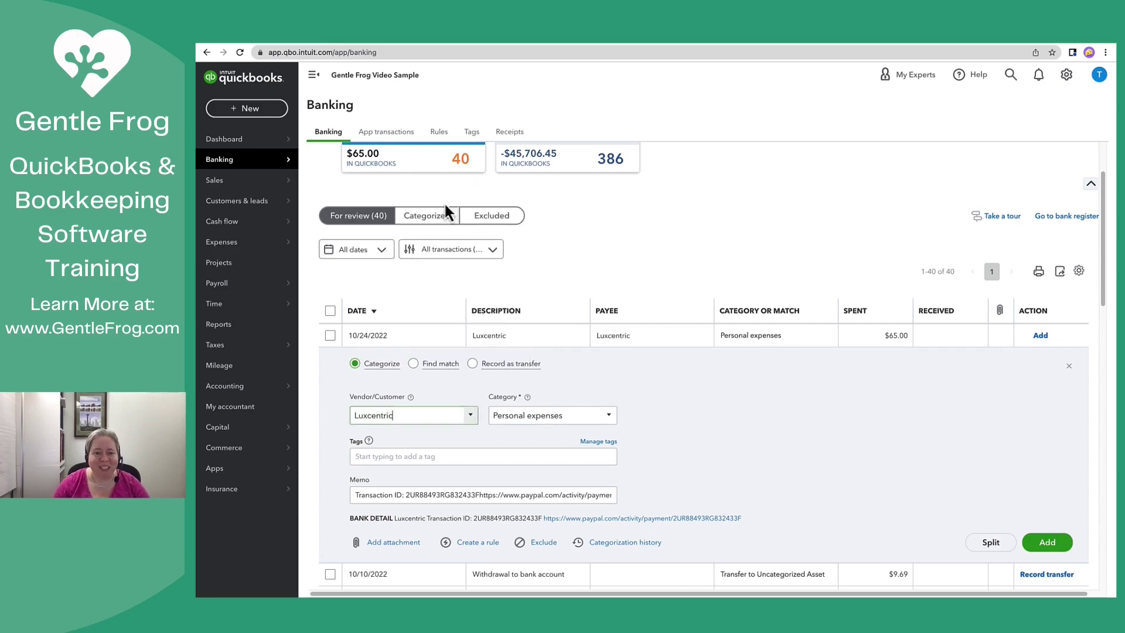
Categorize the charge as Continuing education and add the transaction.
{"action": "left_click", "coordinate": [533, 413]}
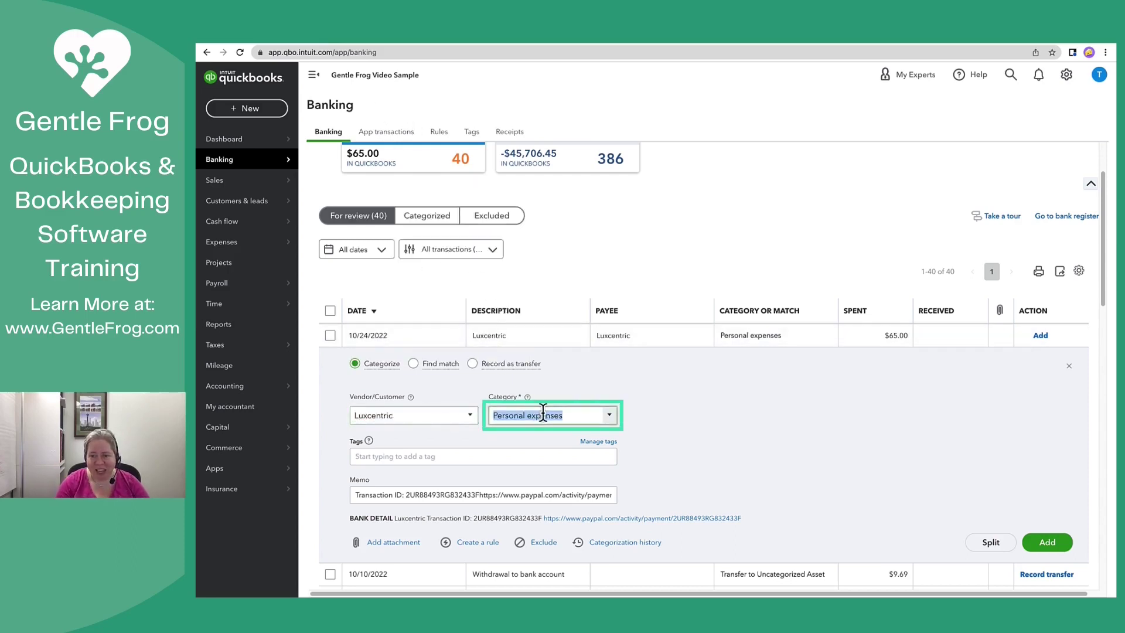
{"action": "type", "text": "Prof"}
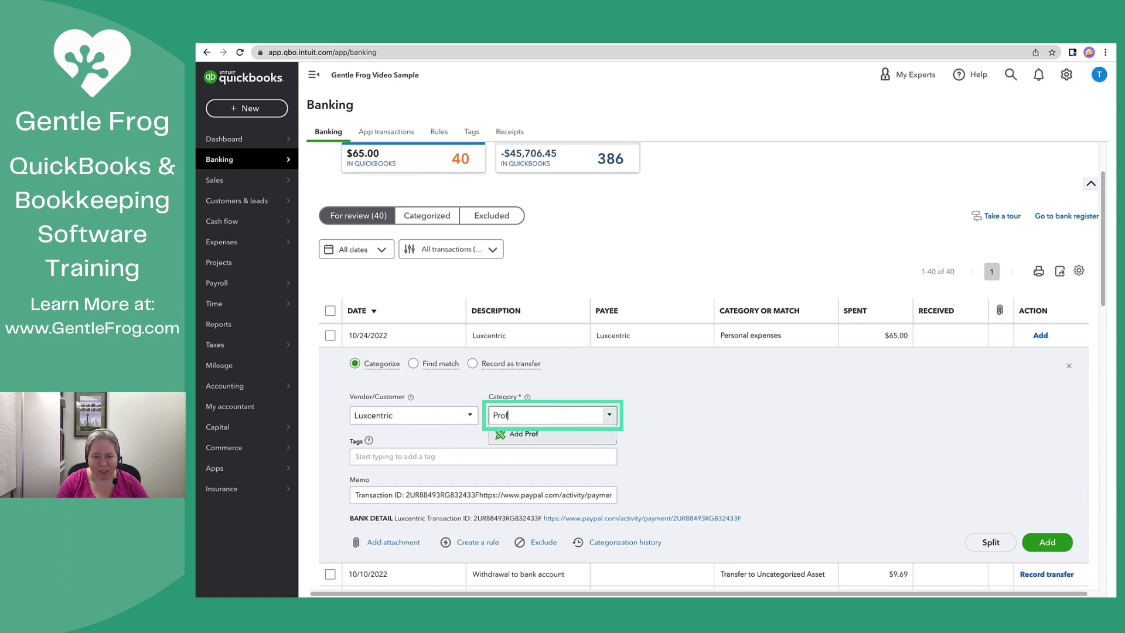
{"action": "key", "text": "BackSpace"}
{"action": "key", "text": "BackSpace"}
{"action": "key", "text": "BackSpace"}
{"action": "key", "text": "BackSpace"}
{"action": "type", "text": "Educati"}
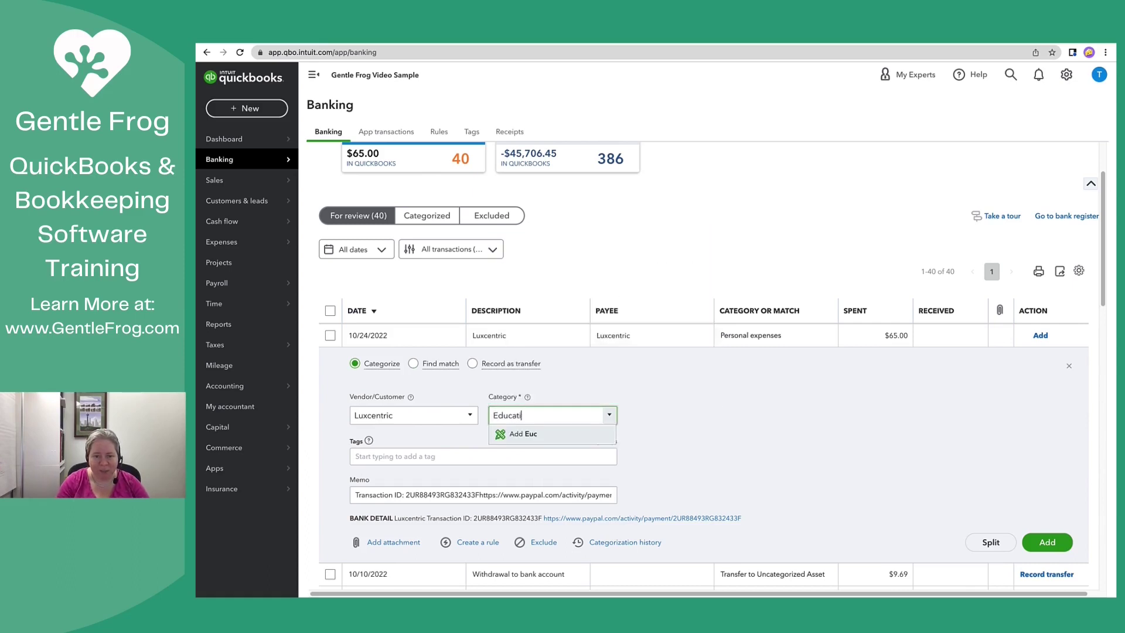
{"action": "type", "text": "on"}
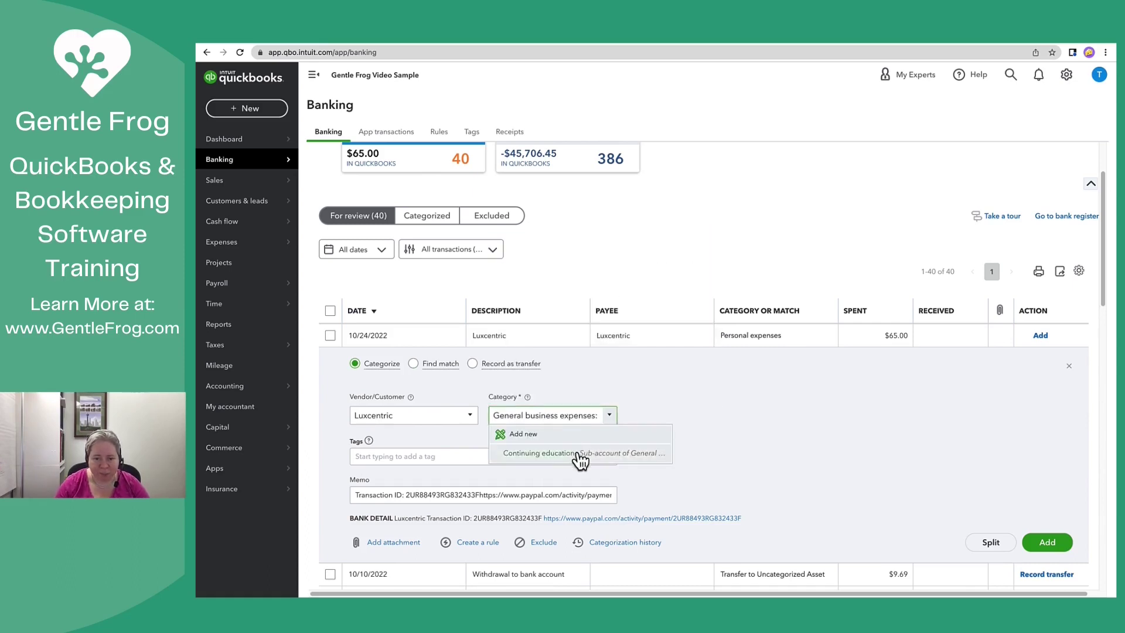
{"action": "left_click", "coordinate": [577, 455]}
{"action": "left_click", "coordinate": [1040, 548]}
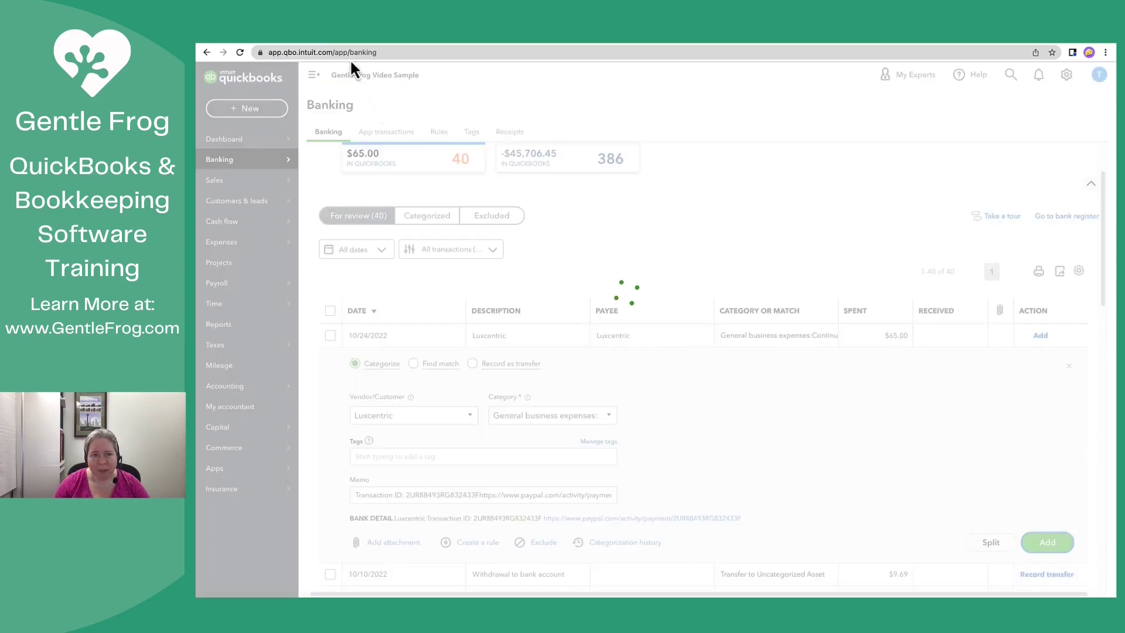
{"action": "key", "text": "ctrl+t"}
Search Google for luxcentric, visit luxcentric.com, then return to the QuickBooks Banking tab.
{"action": "type", "text": "luxcentric"}
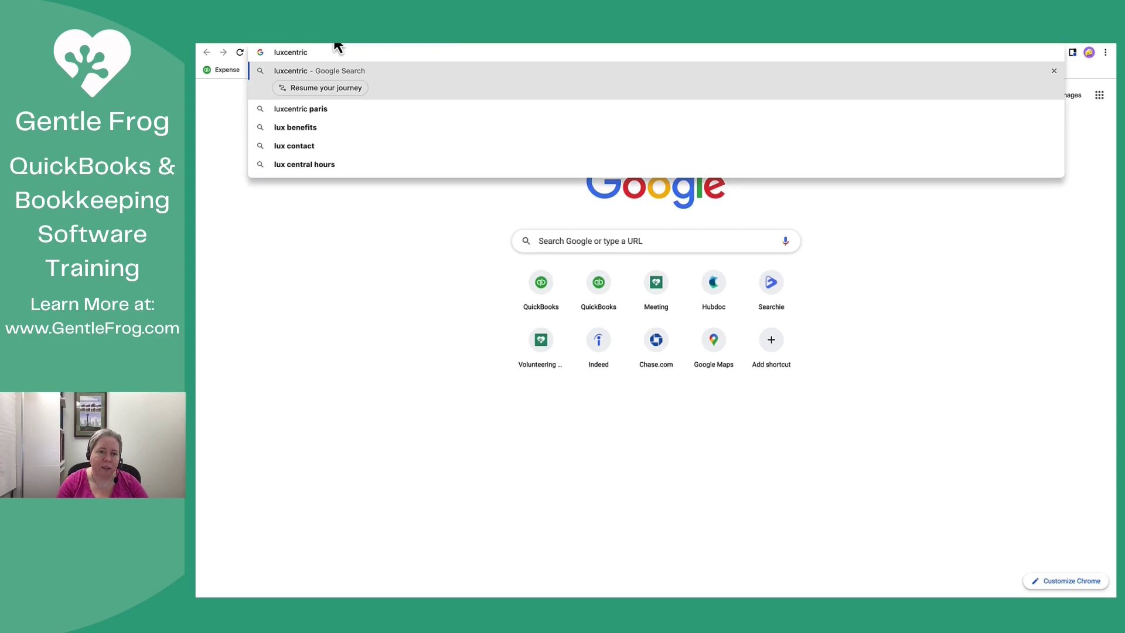
{"action": "key", "text": "Return"}
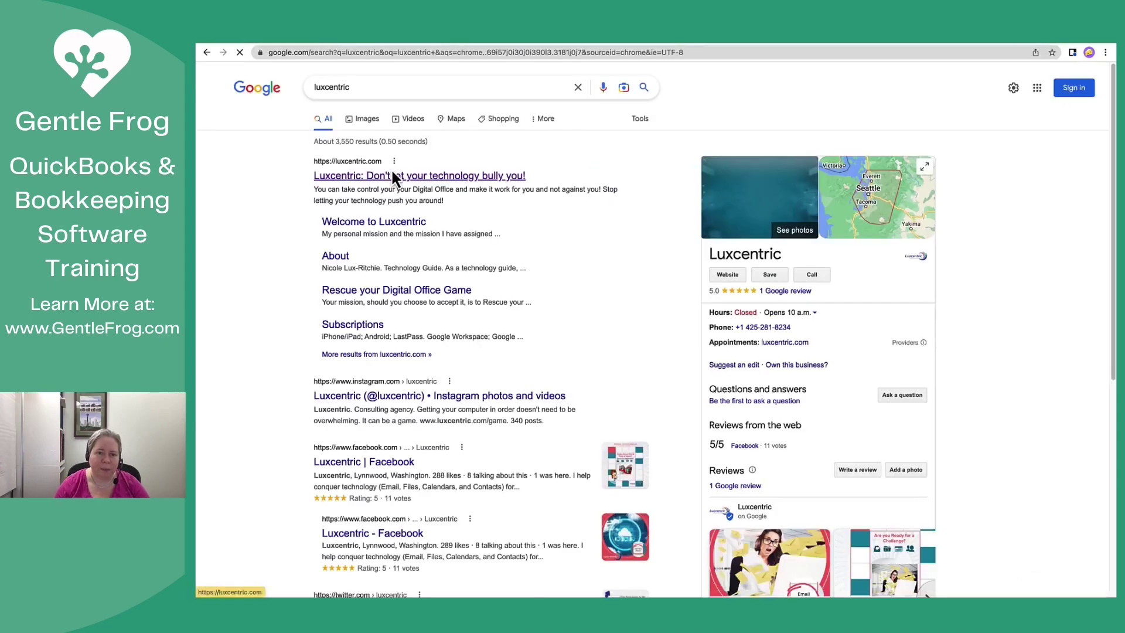
{"action": "left_click", "coordinate": [391, 172]}
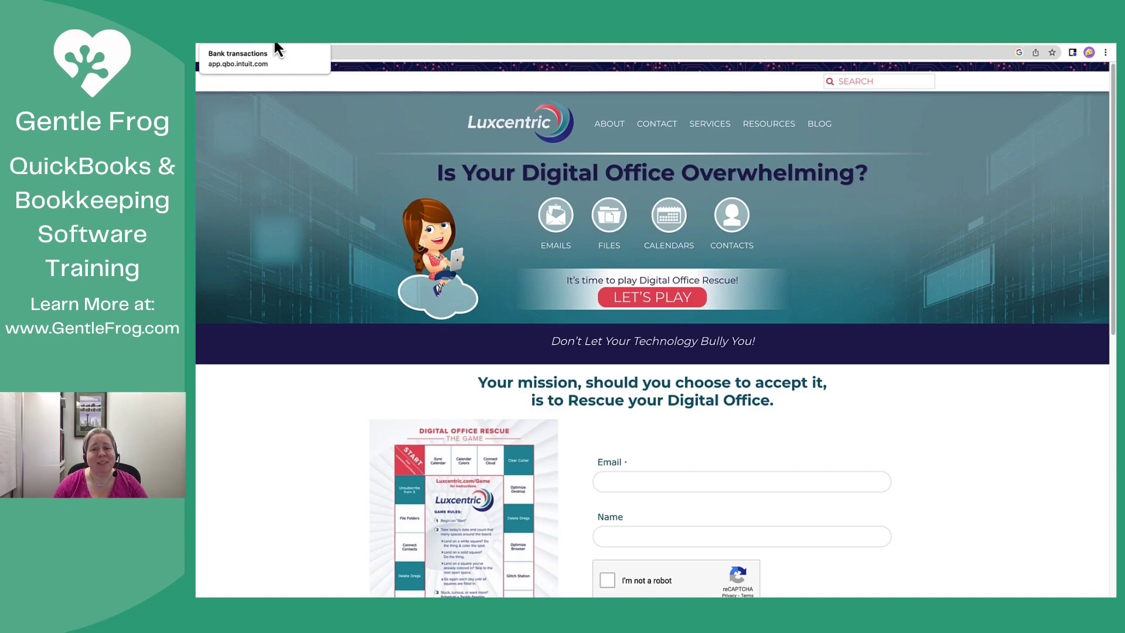
{"action": "left_click", "coordinate": [276, 48]}
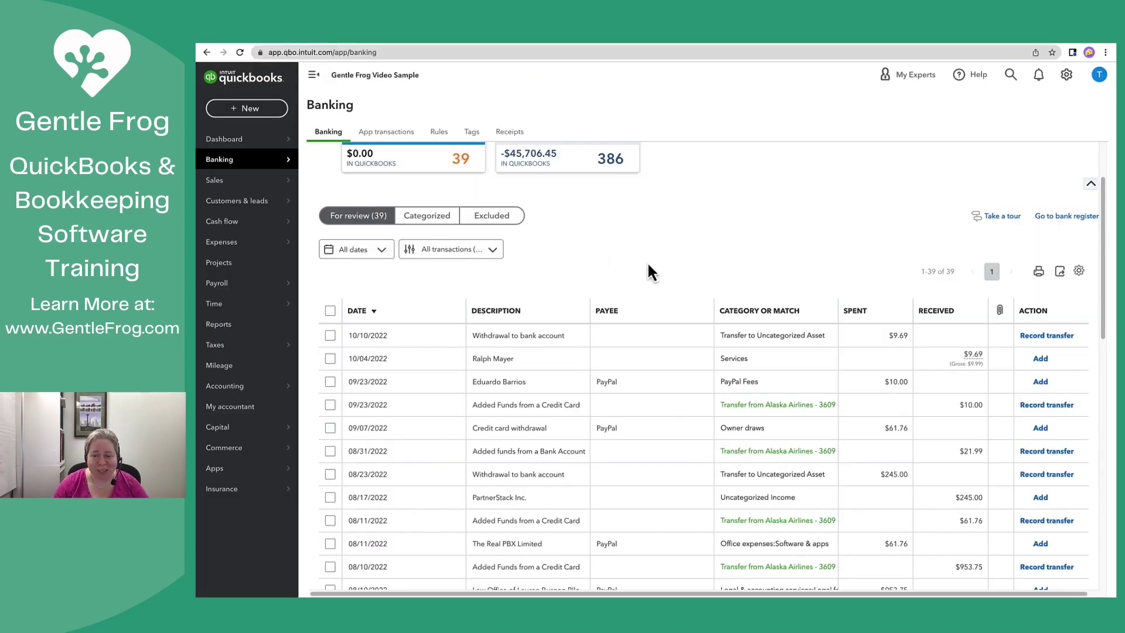
Show the Alaska Airlines - 3609 - 2 feed and open the $65.00 Luxcentric charge, highlighting PAYPAL in its memo.
{"action": "scroll", "coordinate": [647, 262], "scroll_direction": "up", "scroll_amount": 1}
{"action": "scroll", "coordinate": [656, 256], "scroll_direction": "up", "scroll_amount": 3}
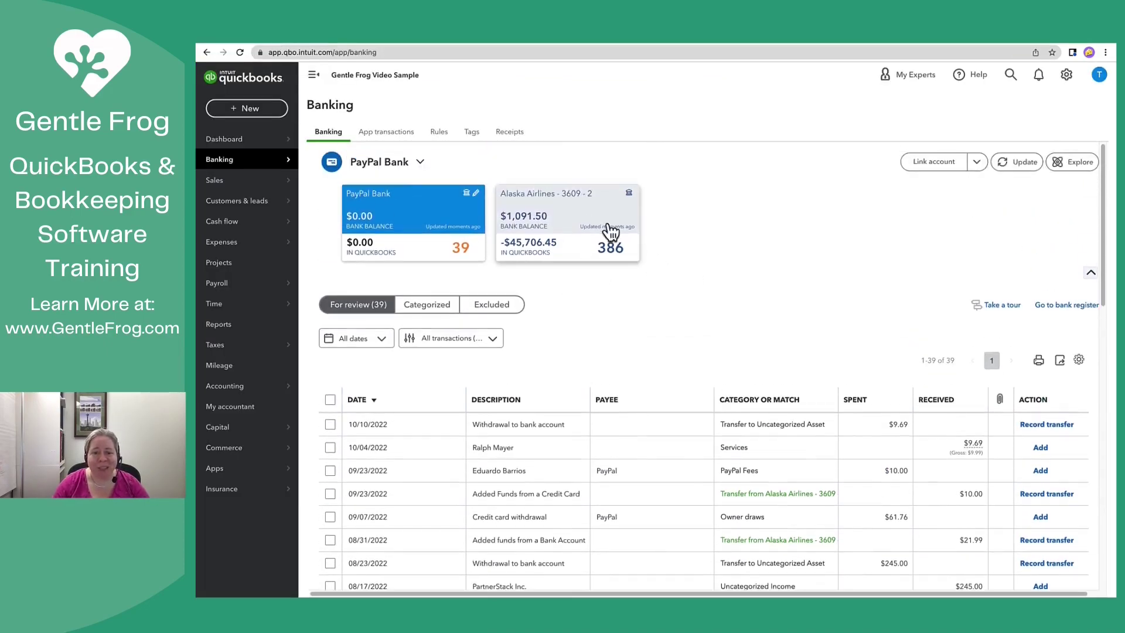
{"action": "left_click", "coordinate": [578, 225]}
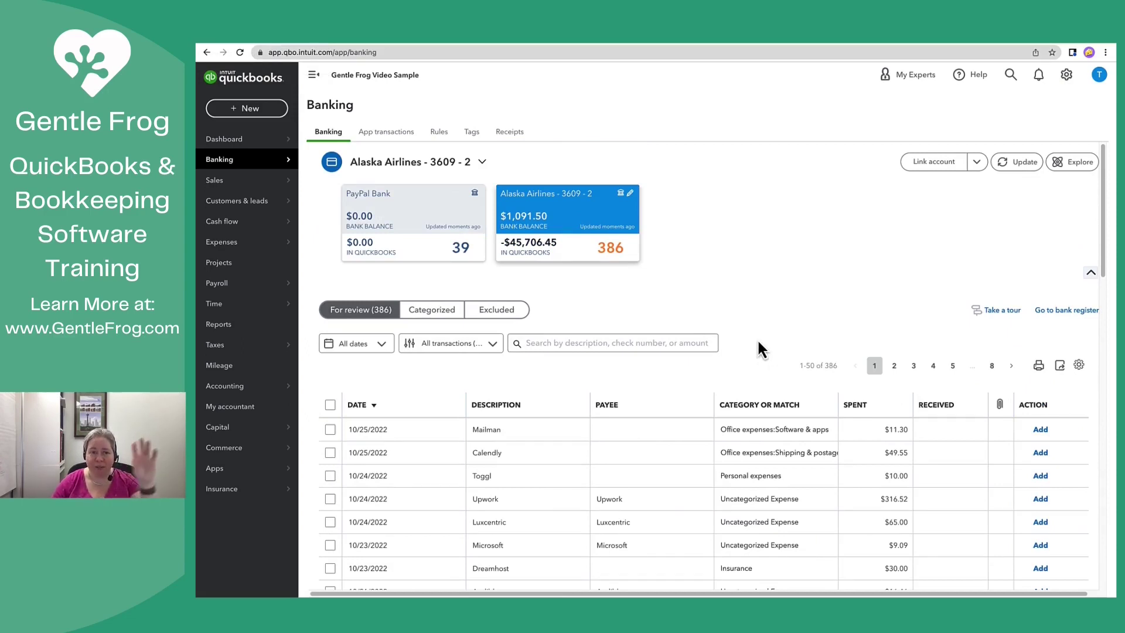
{"action": "scroll", "coordinate": [532, 467], "scroll_direction": "down", "scroll_amount": 1}
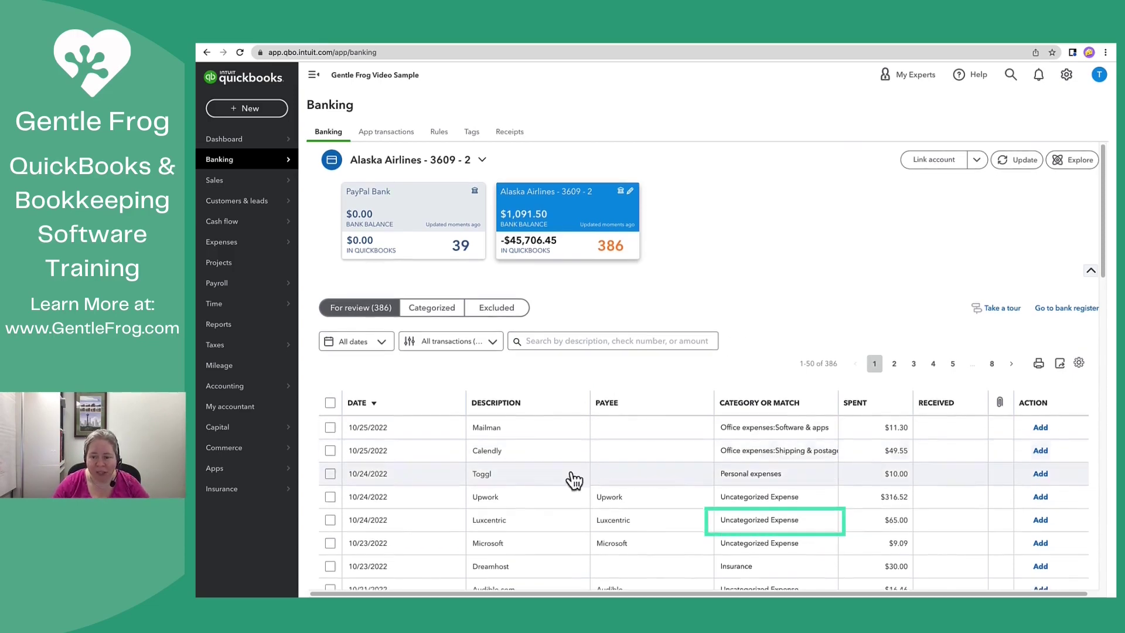
{"action": "left_click", "coordinate": [785, 522]}
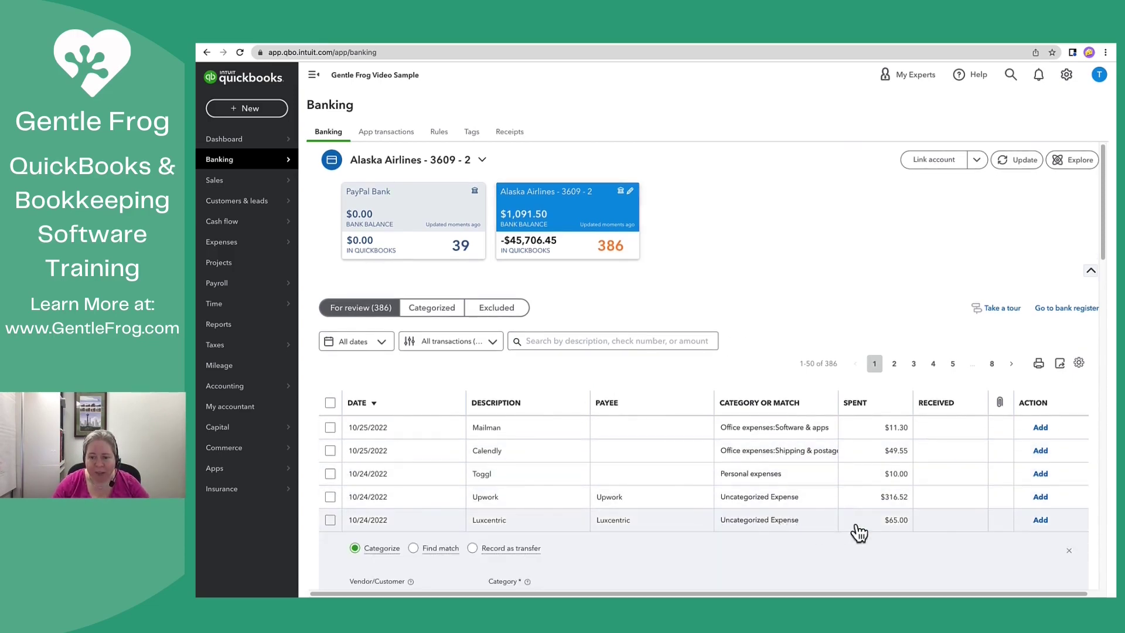
{"action": "scroll", "coordinate": [859, 527], "scroll_direction": "down", "scroll_amount": 3}
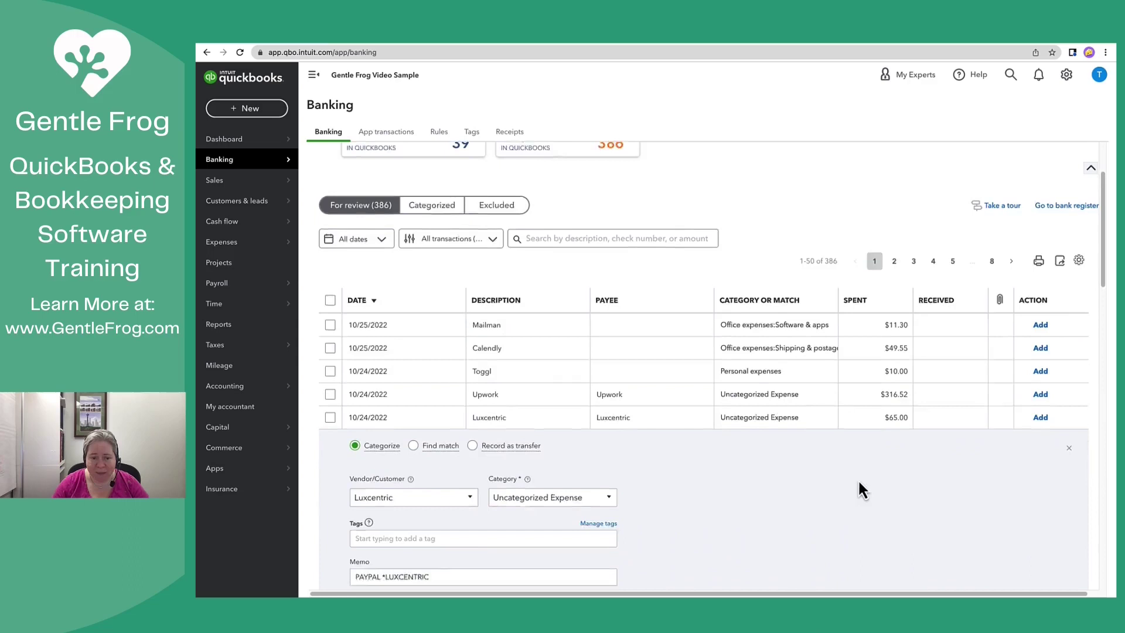
{"action": "scroll", "coordinate": [858, 479], "scroll_direction": "down", "scroll_amount": 1}
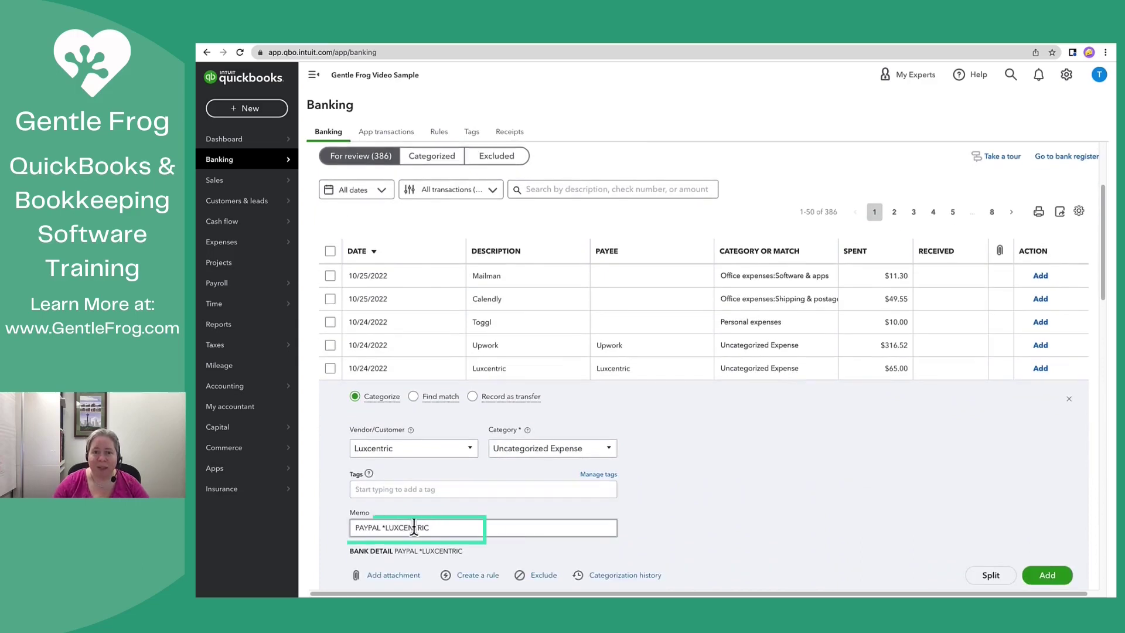
{"action": "double_click", "coordinate": [365, 527]}
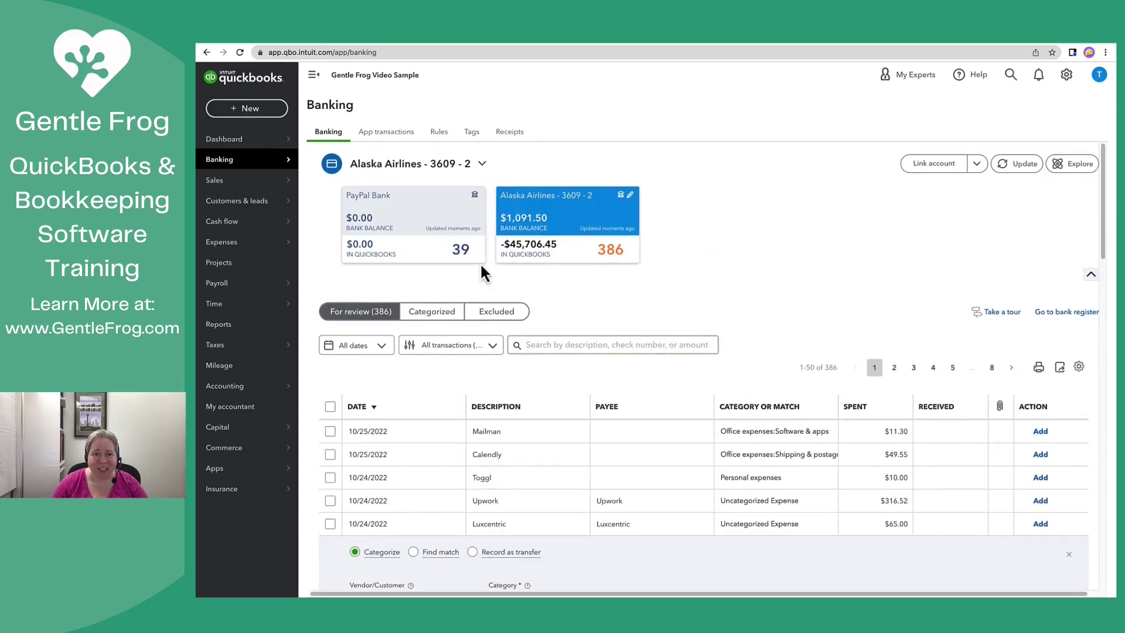
Review the PayPal Bank register's 10/24/2022 entries, dismissing the tour tip, then return to Banking.
{"action": "left_click", "coordinate": [454, 248]}
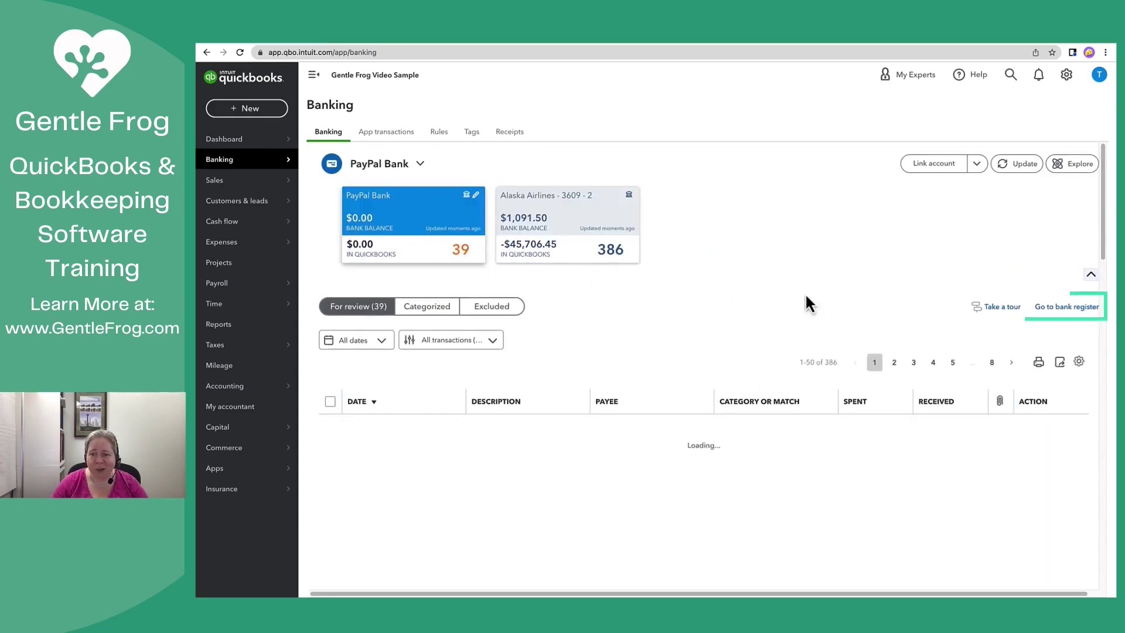
{"action": "left_click", "coordinate": [1069, 307]}
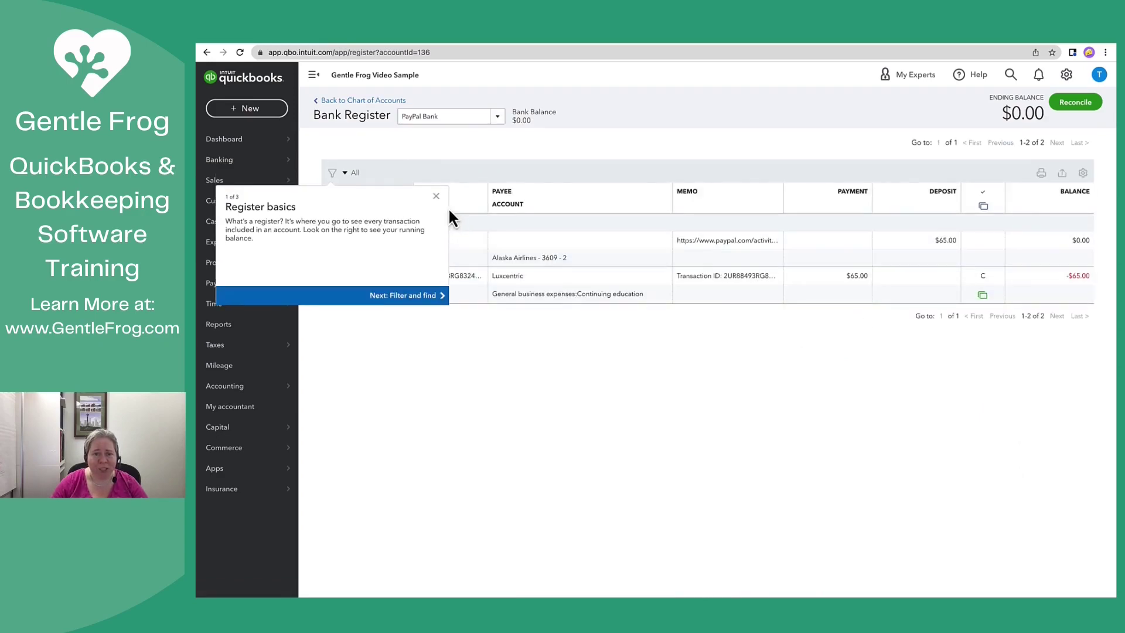
{"action": "left_click", "coordinate": [436, 196]}
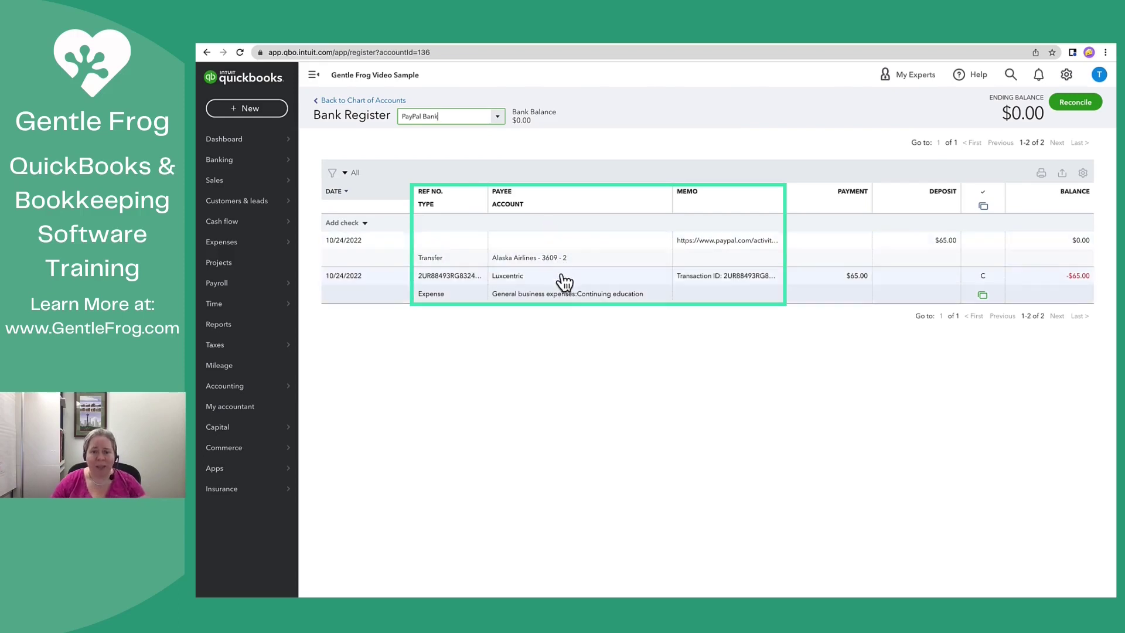
{"action": "left_click", "coordinate": [237, 161]}
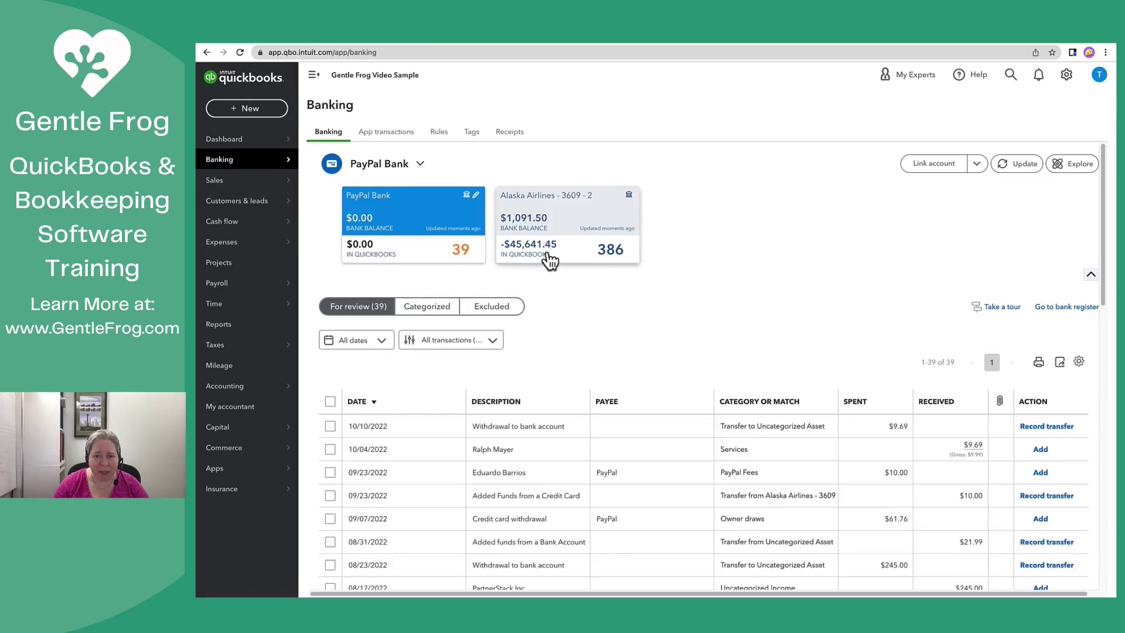
Reload Banking on the Alaska Airlines card feed and expand the $65.00 Luxcentric charge.
{"action": "left_click", "coordinate": [547, 255]}
{"action": "scroll", "coordinate": [603, 404], "scroll_direction": "down", "scroll_amount": 2}
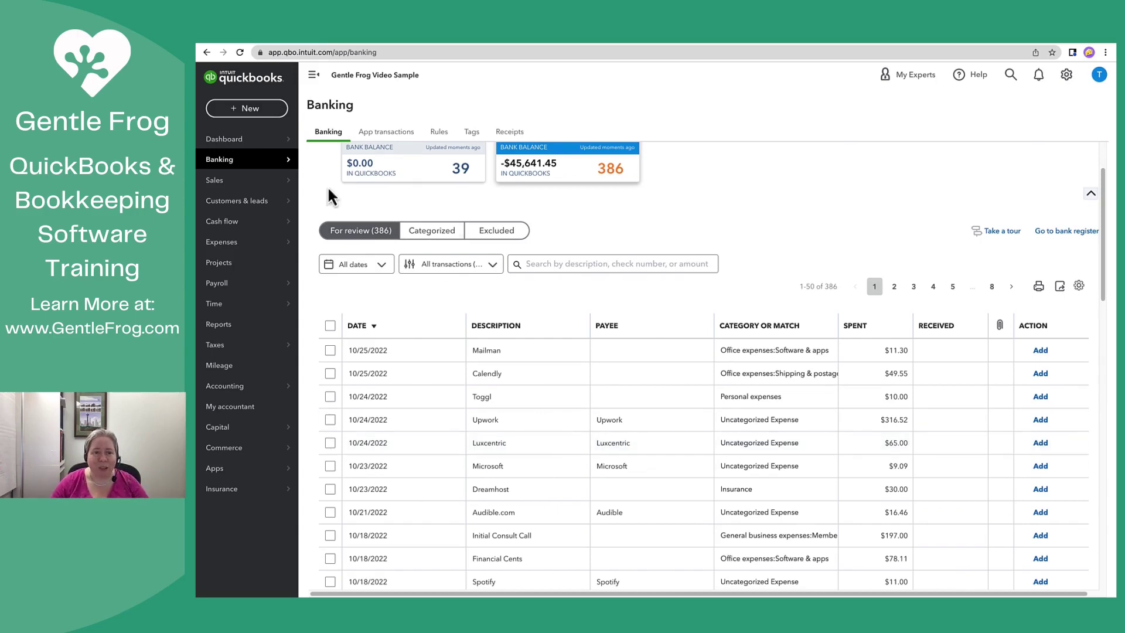
{"action": "left_click", "coordinate": [244, 59]}
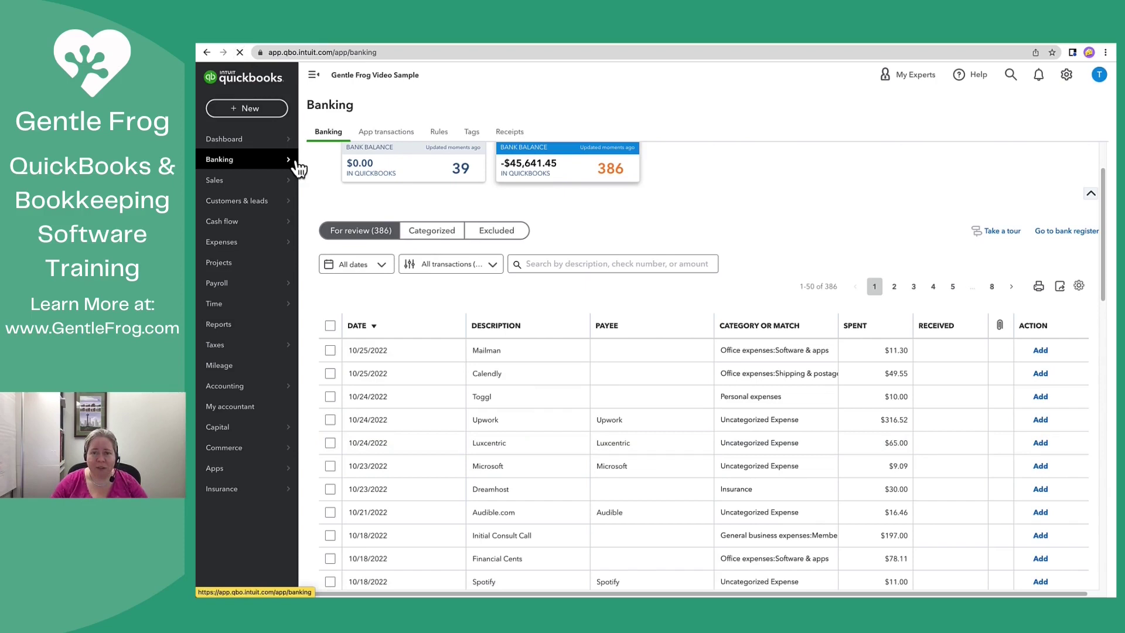
{"action": "left_click", "coordinate": [377, 183]}
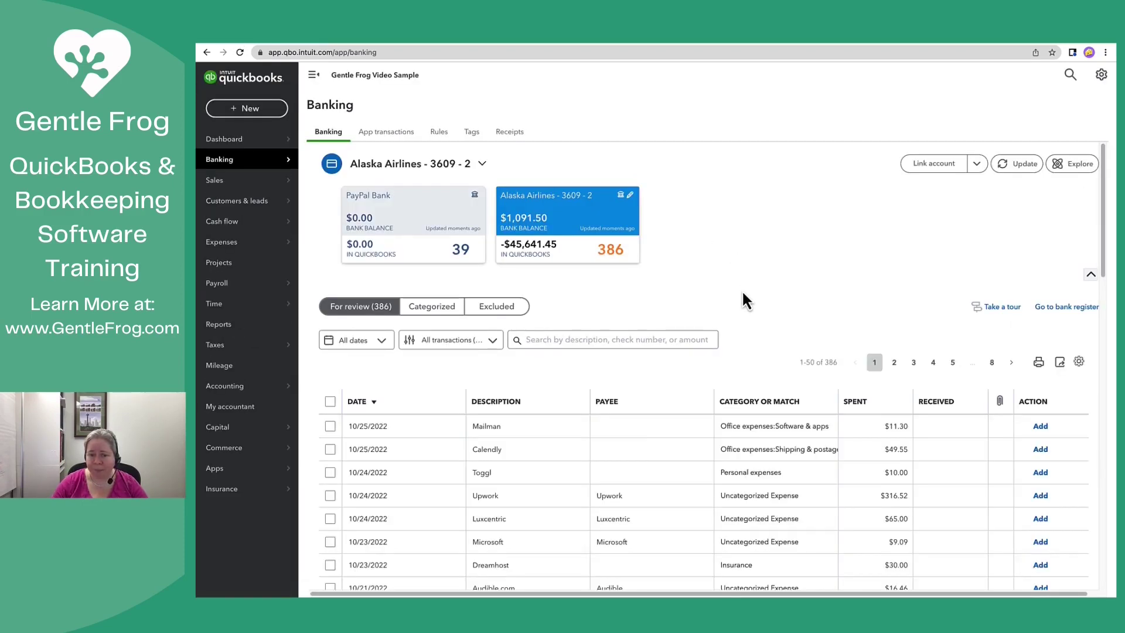
{"action": "scroll", "coordinate": [741, 293], "scroll_direction": "down", "scroll_amount": 1}
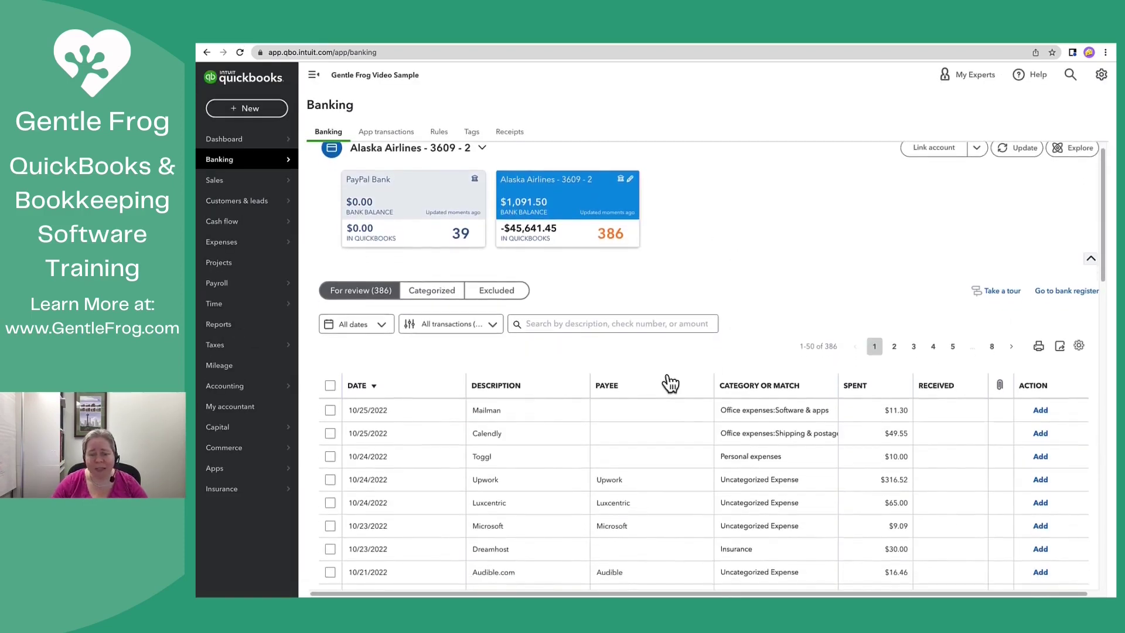
{"action": "left_click", "coordinate": [580, 510]}
{"action": "scroll", "coordinate": [529, 474], "scroll_direction": "down", "scroll_amount": 3}
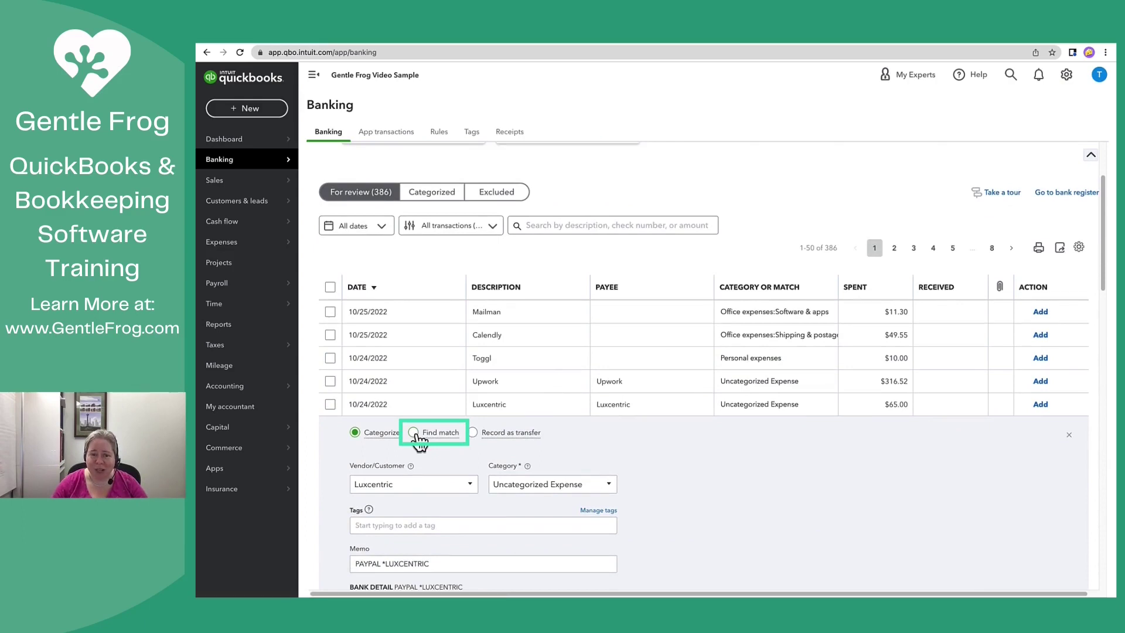
Search for a matching transaction for the Luxcentric charge, cancel when none exists, and reopen it.
{"action": "left_click", "coordinate": [413, 433]}
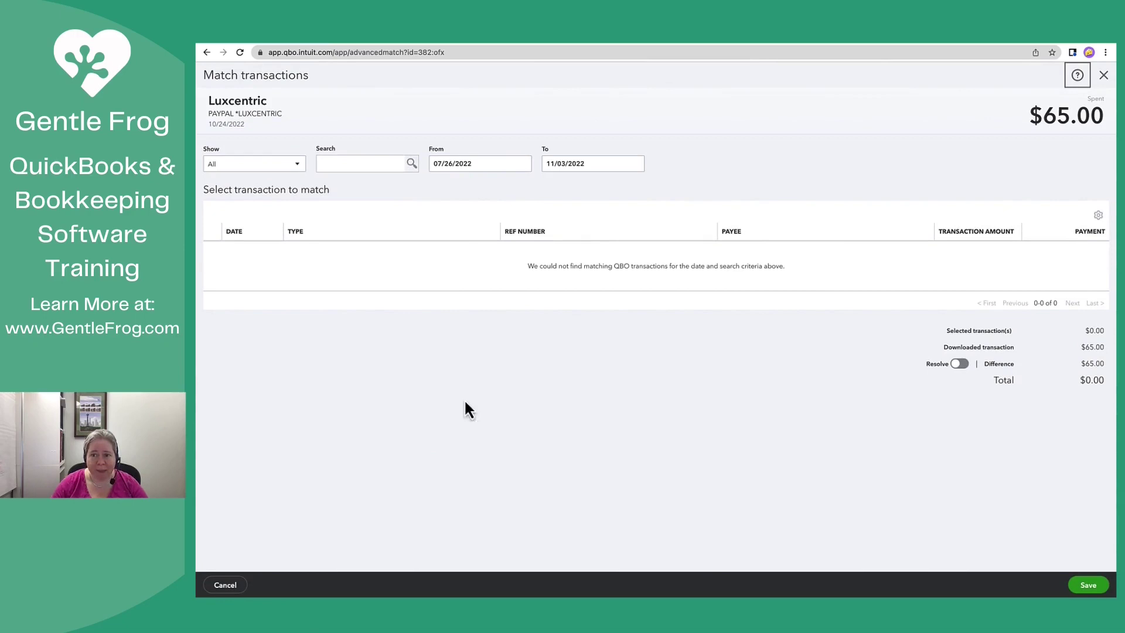
{"action": "left_click", "coordinate": [230, 586]}
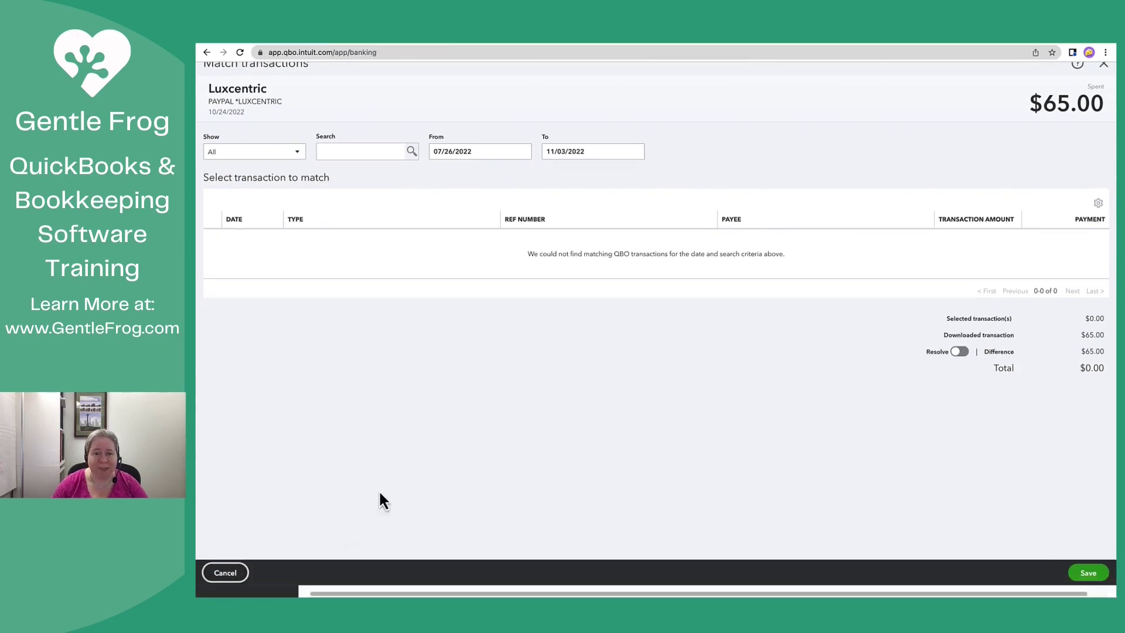
{"action": "scroll", "coordinate": [407, 470], "scroll_direction": "down", "scroll_amount": 3}
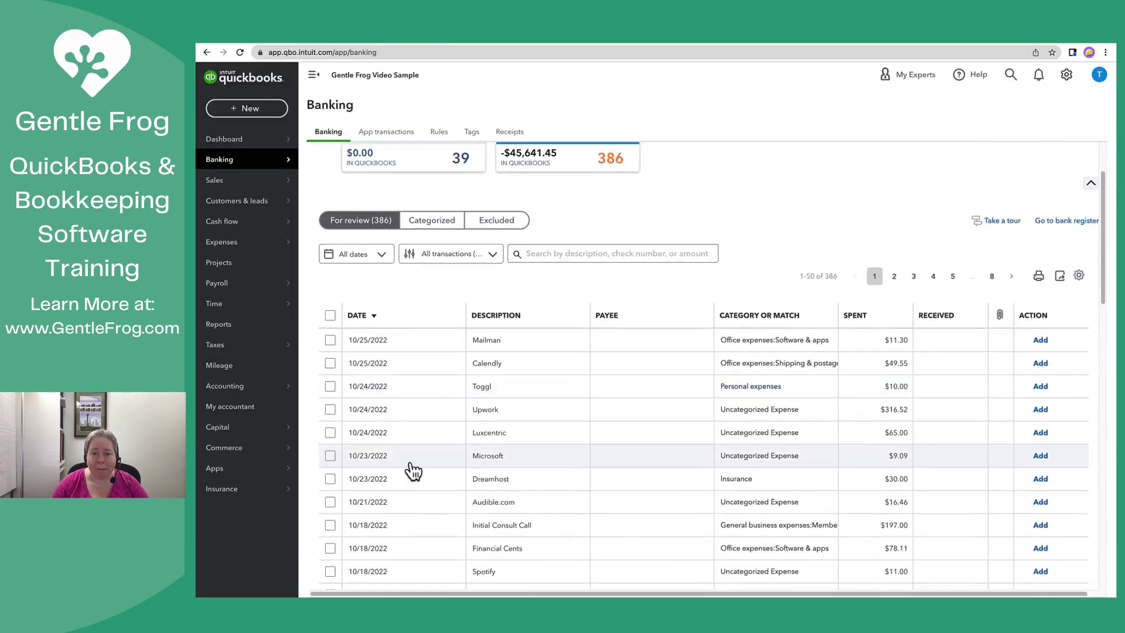
{"action": "left_click", "coordinate": [485, 436]}
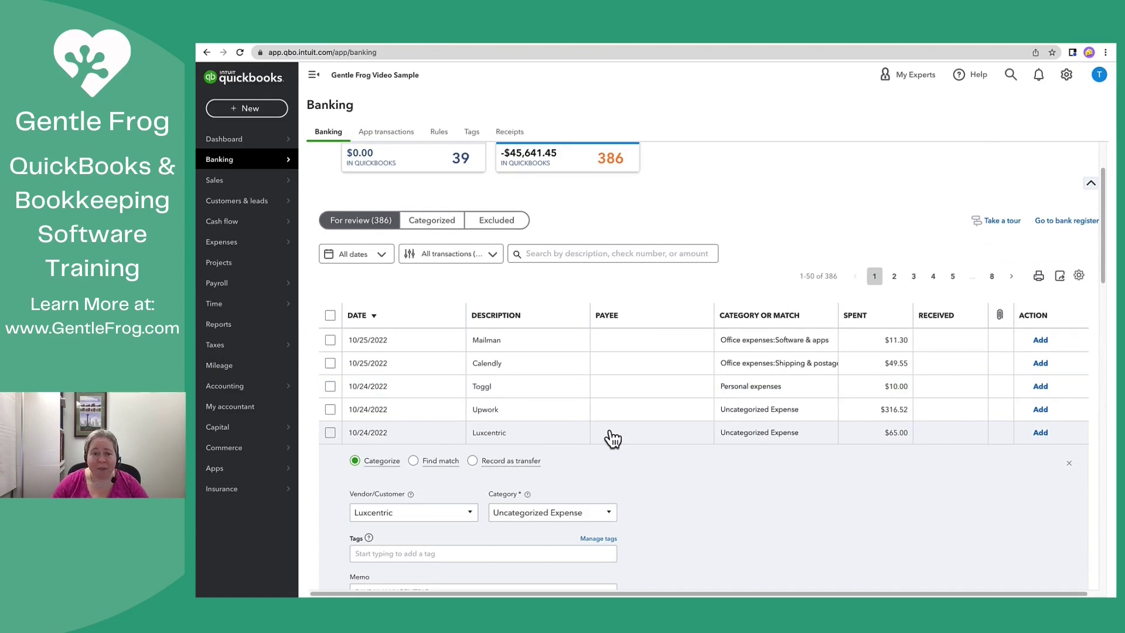
{"action": "scroll", "coordinate": [612, 438], "scroll_direction": "down", "scroll_amount": 2}
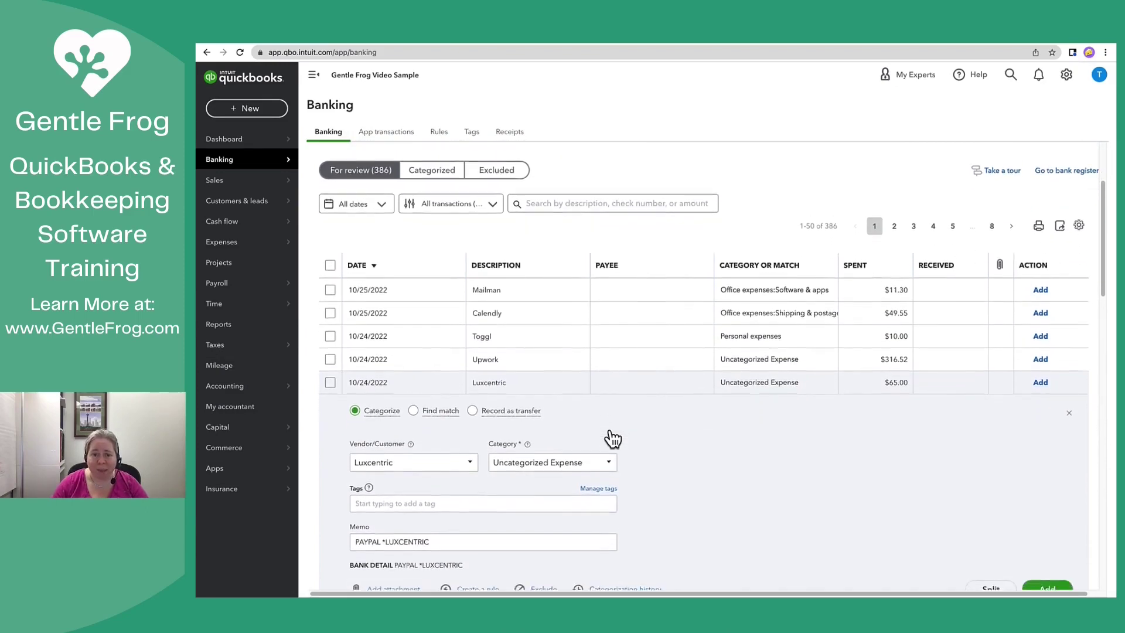
Record the $65.00 Luxcentric charge as a transfer to PayPal Bank, then switch to the PayPal Bank feed.
{"action": "scroll", "coordinate": [613, 438], "scroll_direction": "down", "scroll_amount": 1}
{"action": "left_click", "coordinate": [473, 384]}
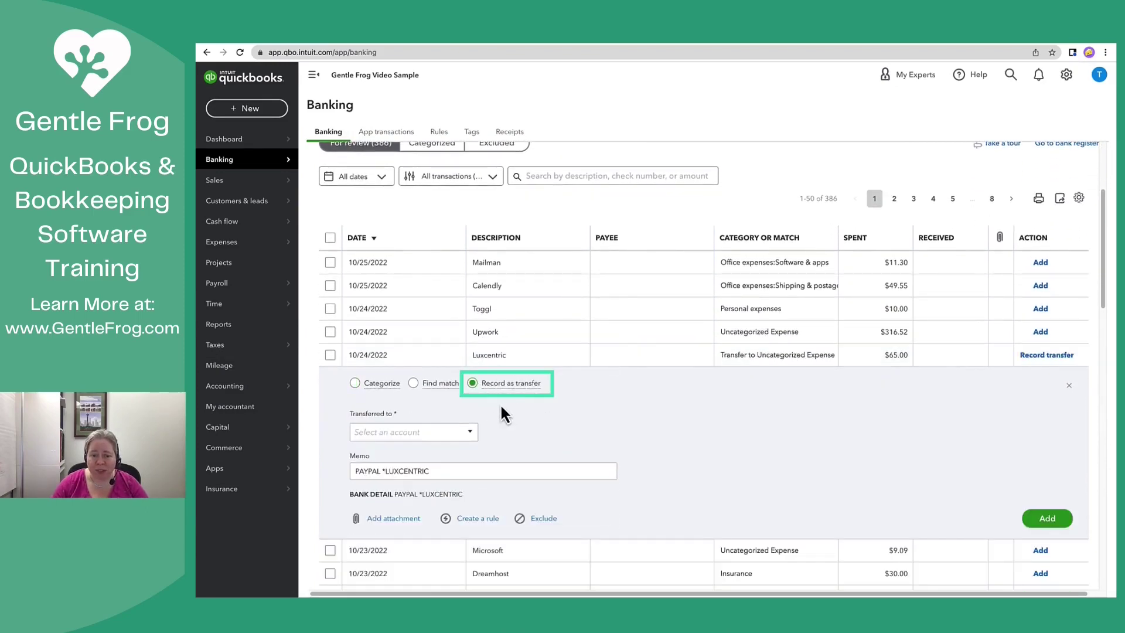
{"action": "left_click", "coordinate": [435, 432]}
{"action": "type", "text": "pay"}
{"action": "key", "text": "Tab"}
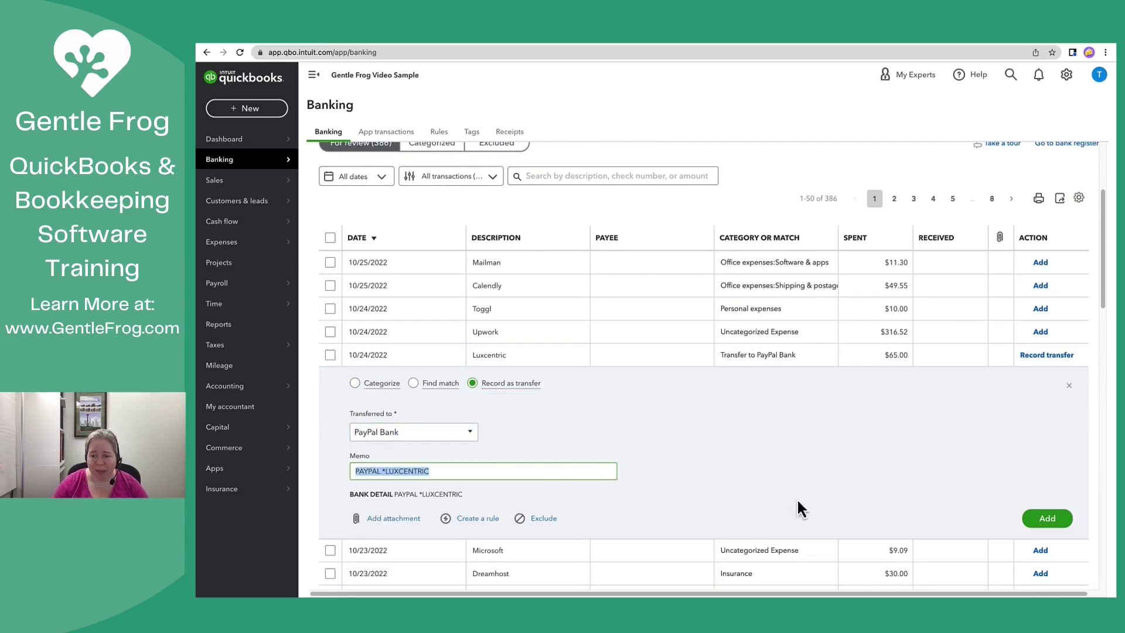
{"action": "left_click", "coordinate": [1043, 519]}
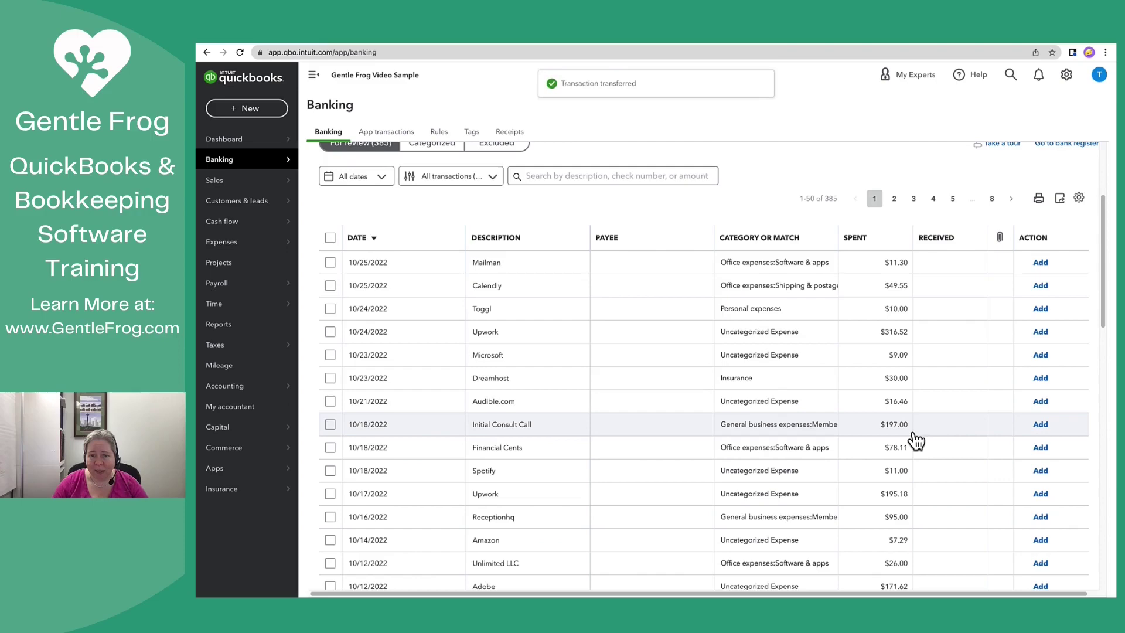
{"action": "scroll", "coordinate": [459, 217], "scroll_direction": "up", "scroll_amount": 3}
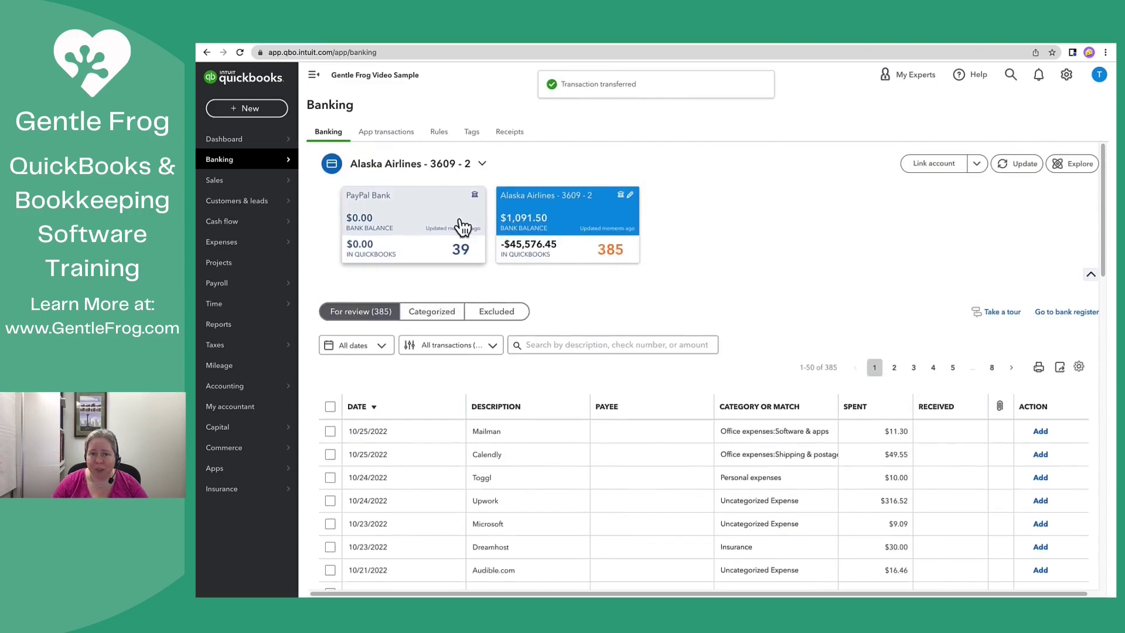
{"action": "left_click", "coordinate": [418, 211]}
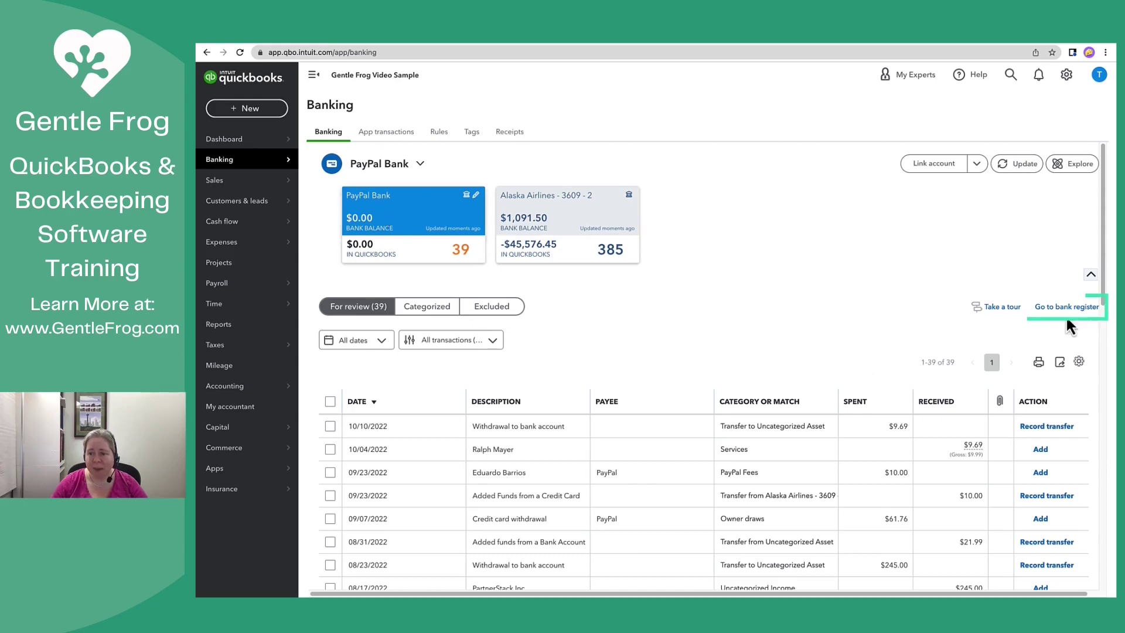
Delete the second 10/24 $65 transfer in the PayPal Bank register and go back to Banking.
{"action": "left_click", "coordinate": [1075, 307]}
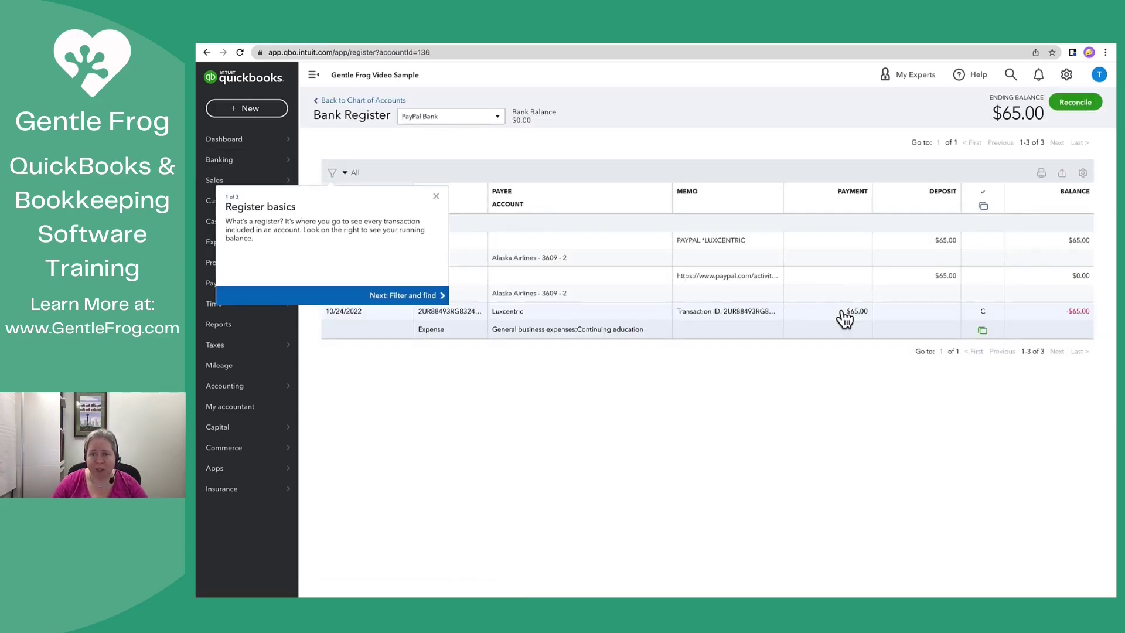
{"action": "left_click", "coordinate": [436, 197]}
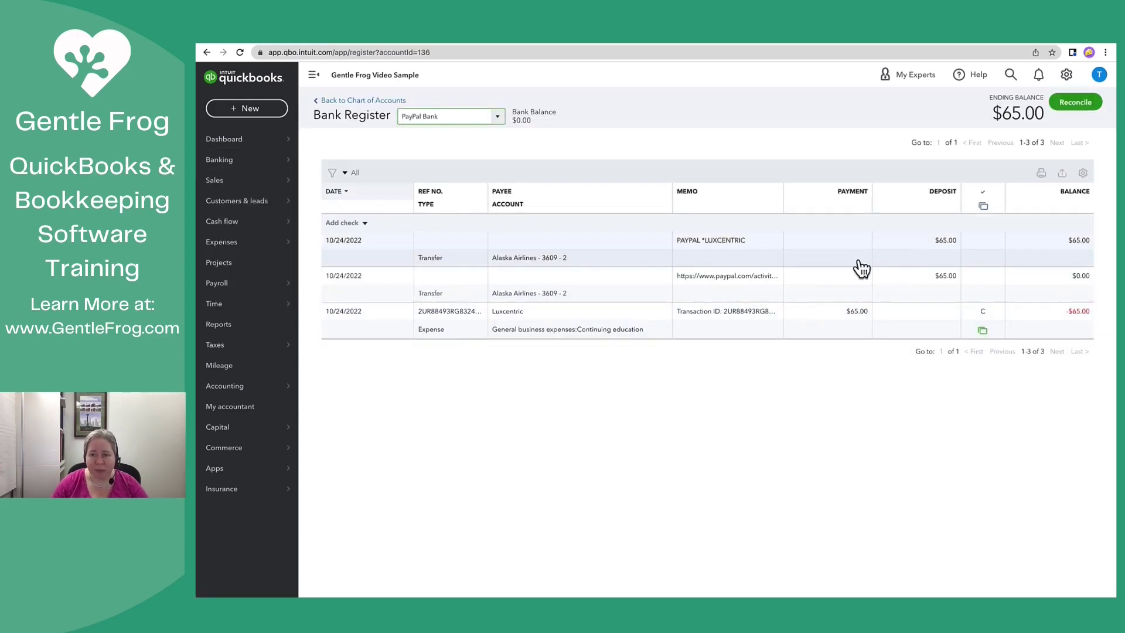
{"action": "left_click", "coordinate": [902, 286]}
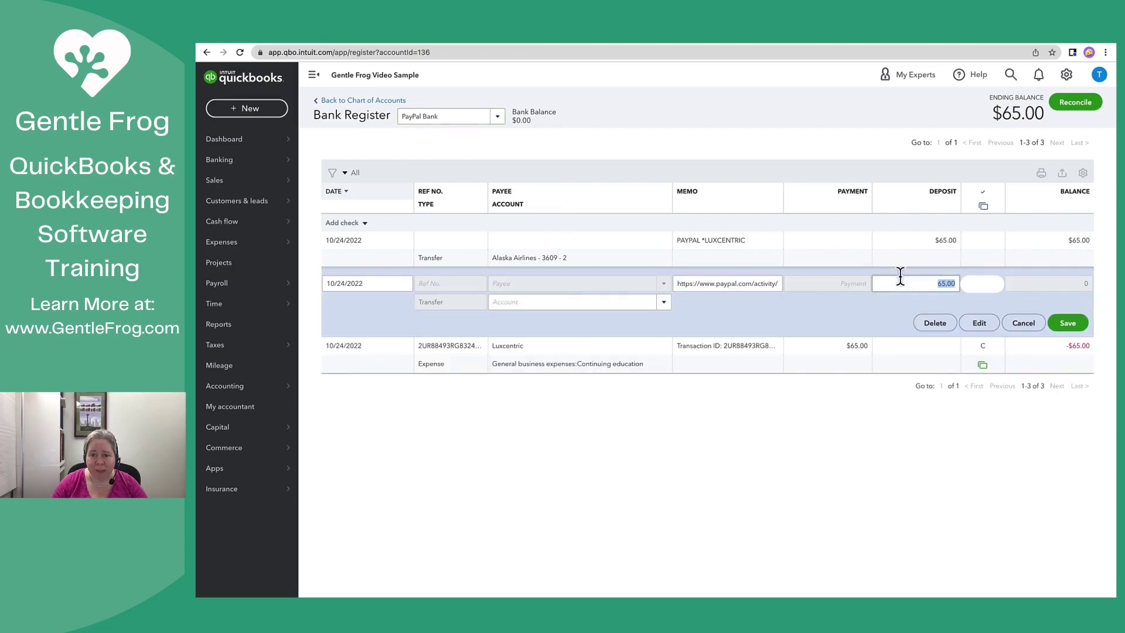
{"action": "left_click", "coordinate": [936, 325]}
{"action": "left_click", "coordinate": [733, 358]}
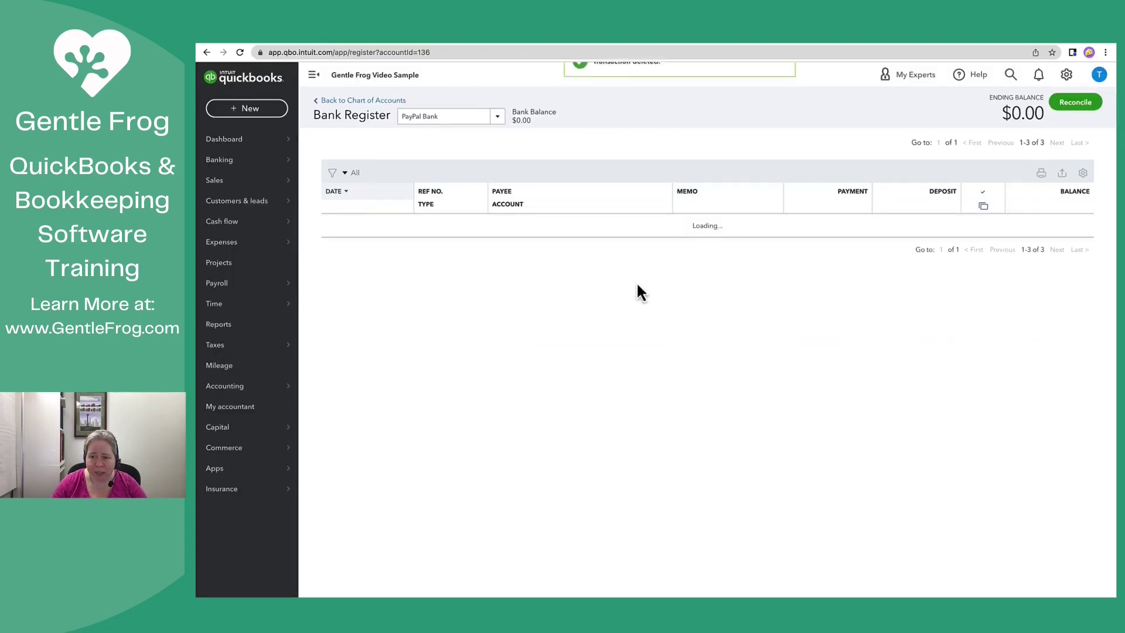
{"action": "left_click", "coordinate": [257, 164]}
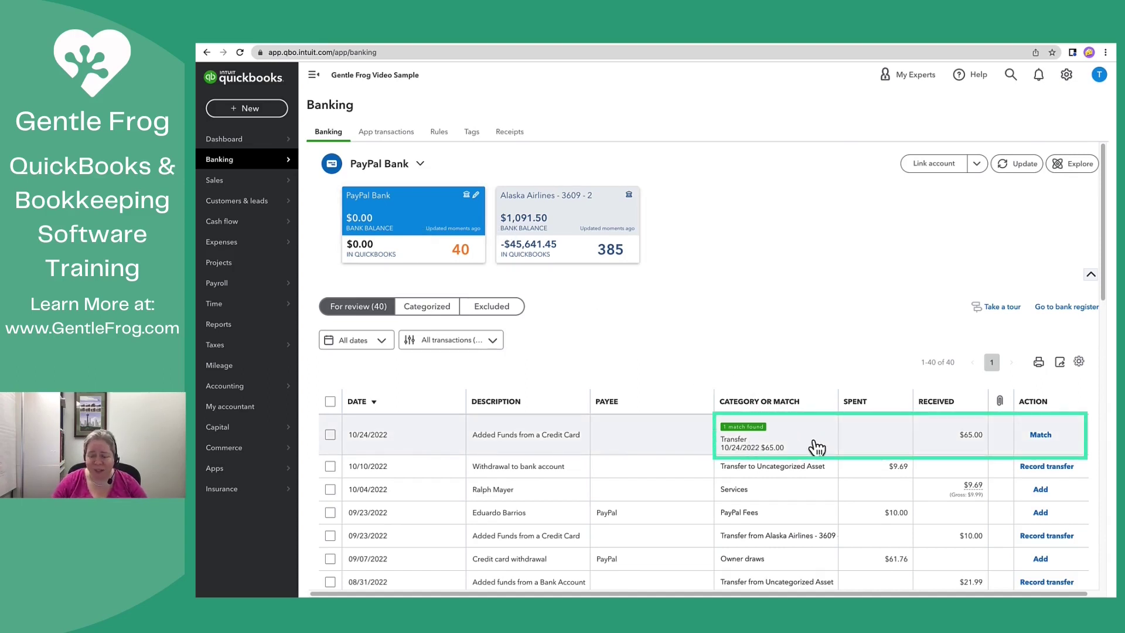
Match the 10/24 $65.00 Added Funds from a Credit Card deposit, then show the Alaska Airlines - 3609 - 2 feed.
{"action": "left_click", "coordinate": [1037, 435]}
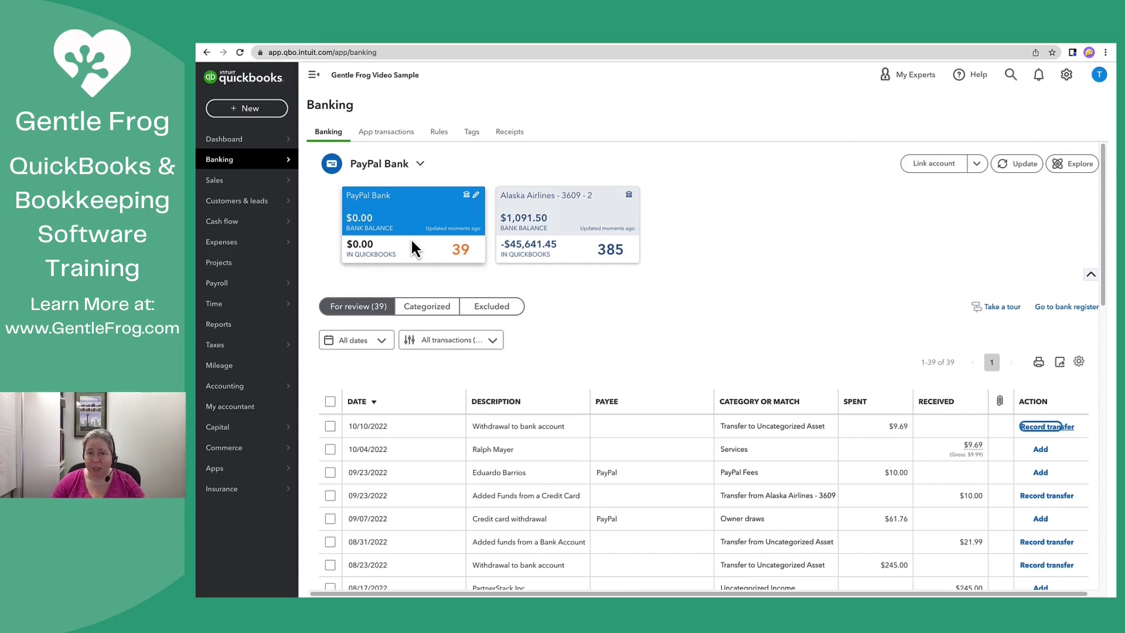
{"action": "left_click", "coordinate": [522, 226]}
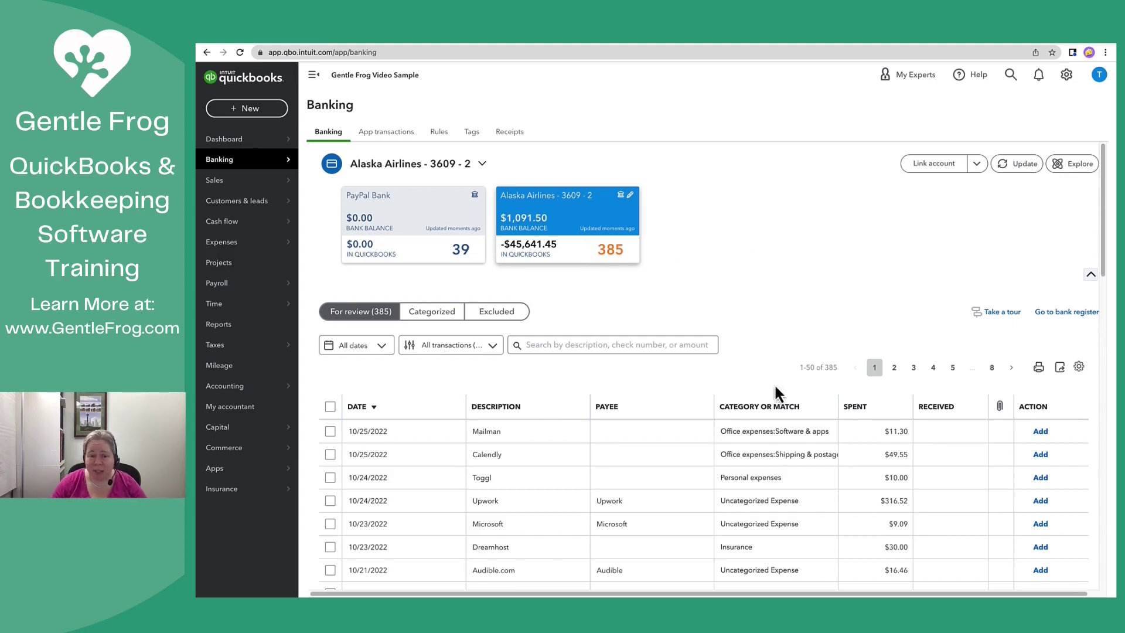
Glance at the PayPal Bank feed, then go to page 2 of the Alaska Airlines card feed.
{"action": "scroll", "coordinate": [776, 410], "scroll_direction": "down", "scroll_amount": 3}
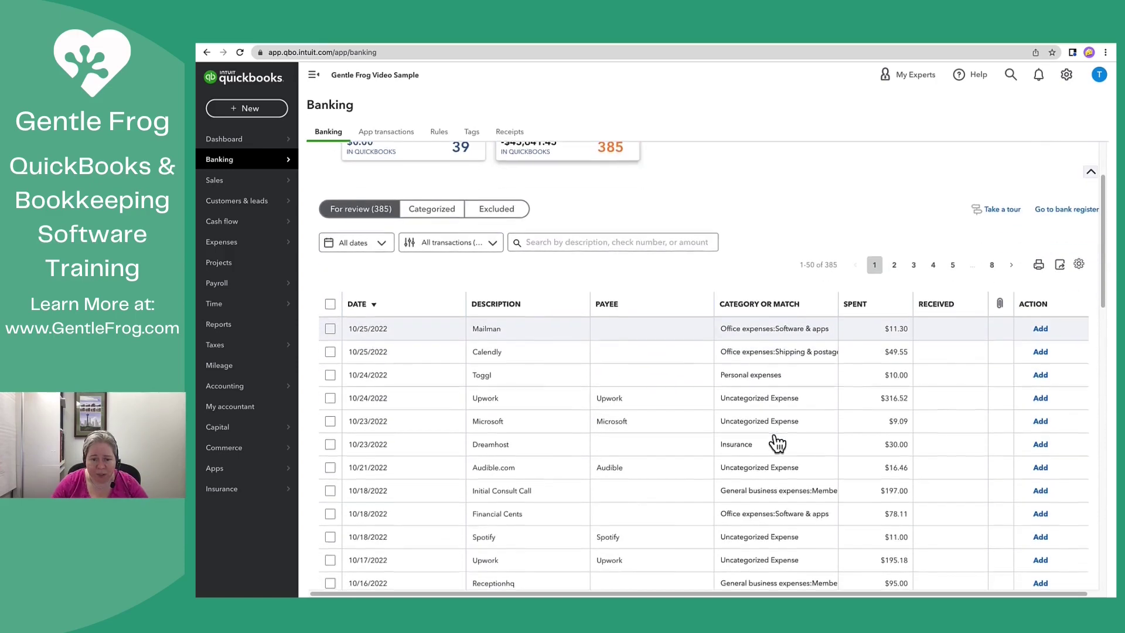
{"action": "scroll", "coordinate": [776, 444], "scroll_direction": "down", "scroll_amount": 3}
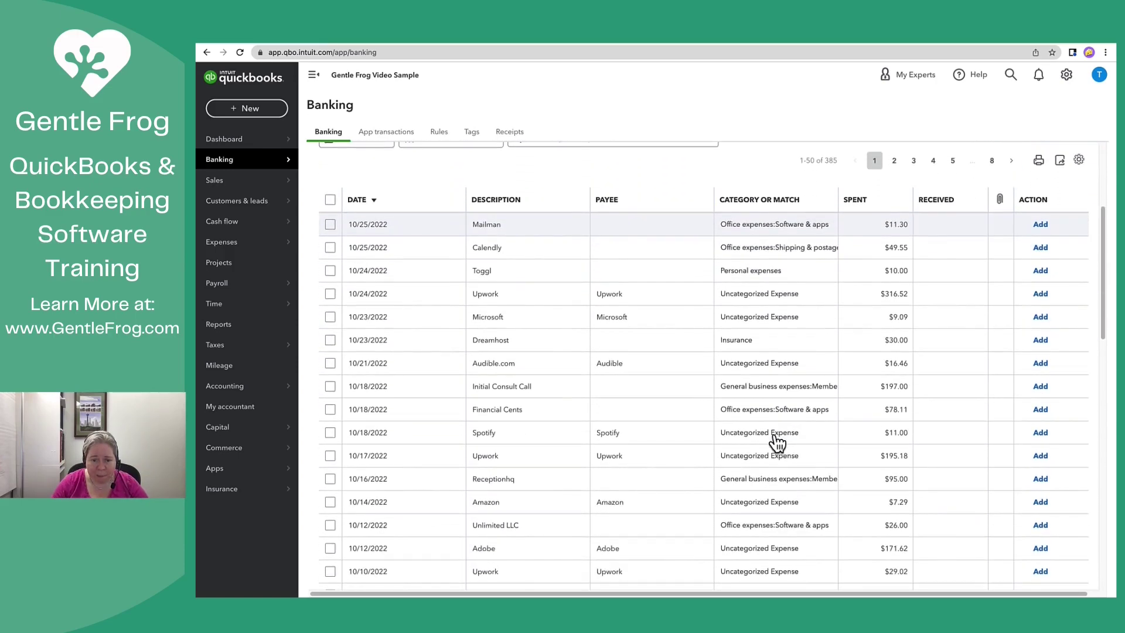
{"action": "scroll", "coordinate": [777, 444], "scroll_direction": "up", "scroll_amount": 6}
{"action": "left_click", "coordinate": [413, 234]}
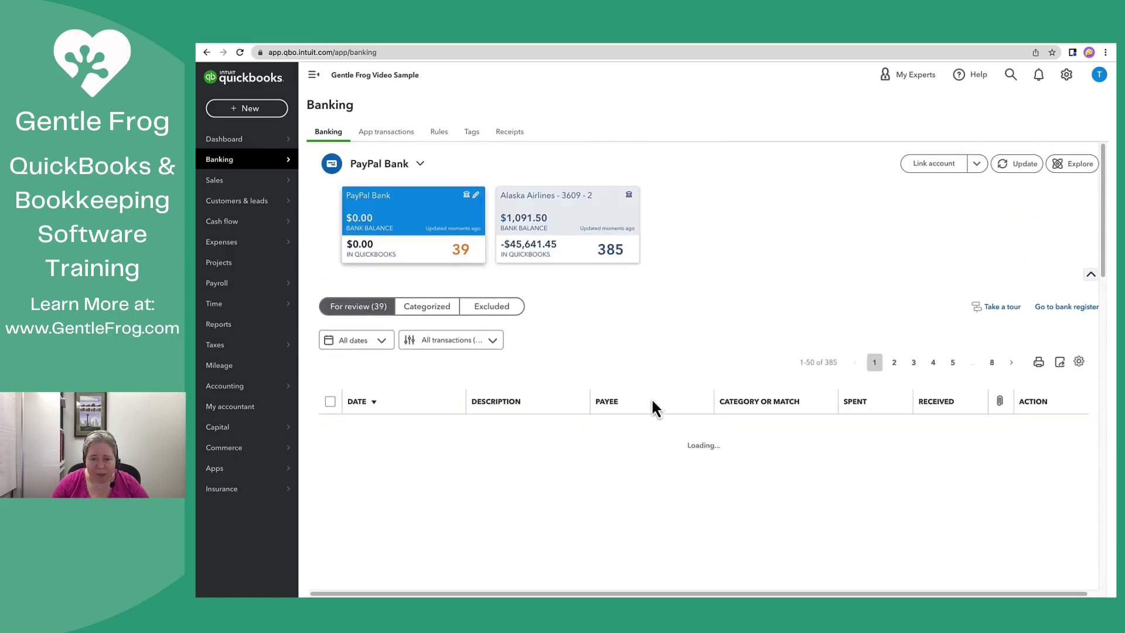
{"action": "scroll", "coordinate": [887, 463], "scroll_direction": "down", "scroll_amount": 2}
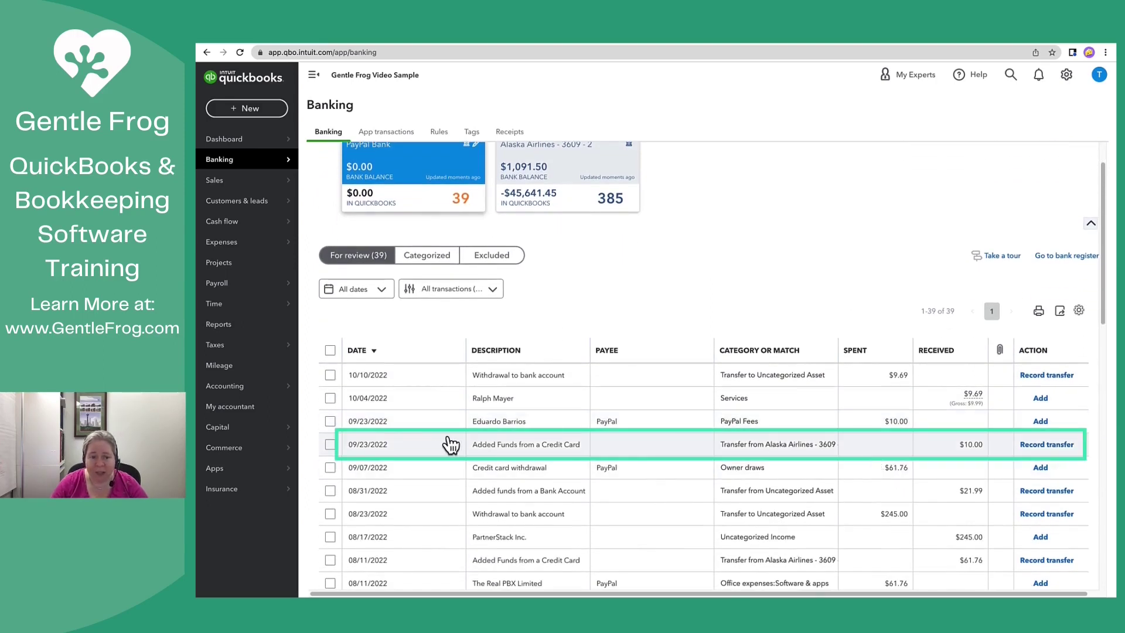
{"action": "left_click", "coordinate": [556, 205]}
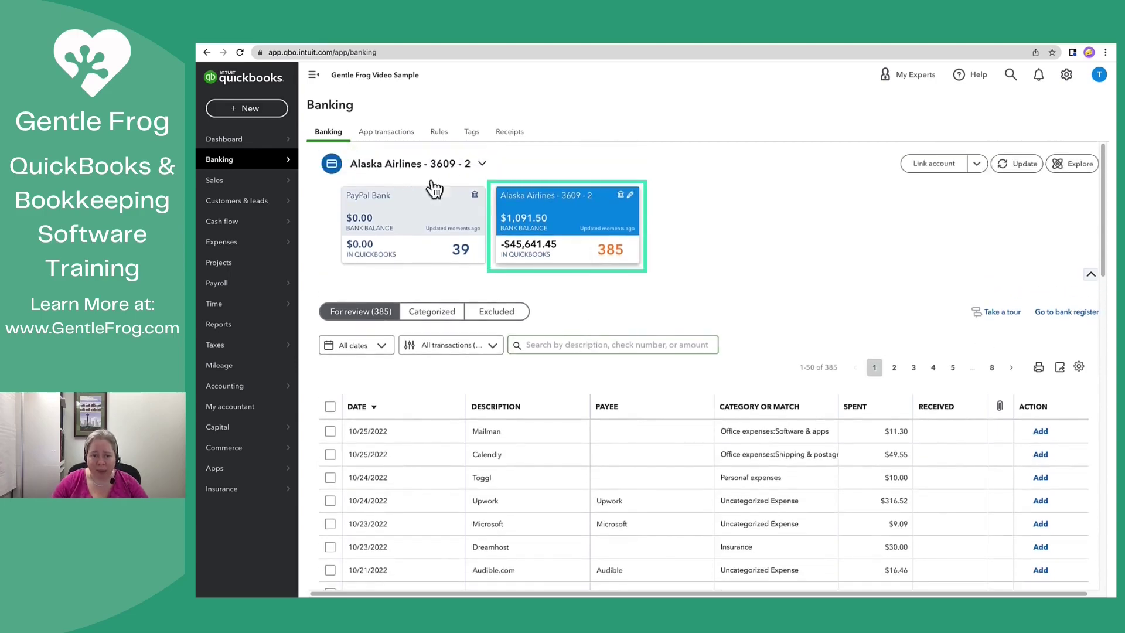
{"action": "scroll", "coordinate": [594, 451], "scroll_direction": "down", "scroll_amount": 6}
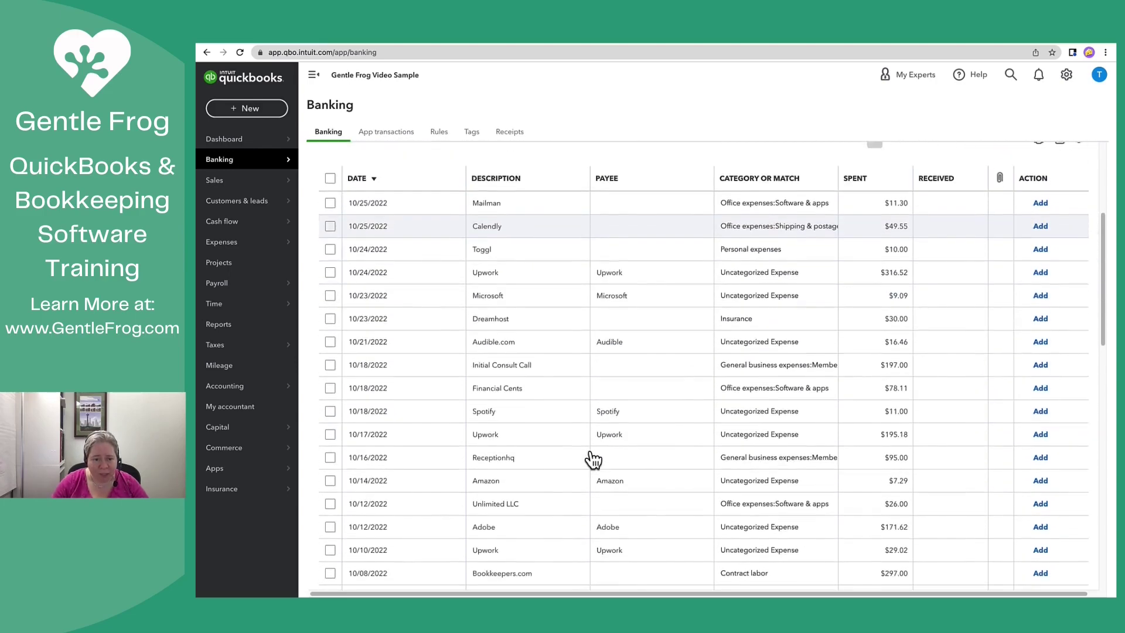
{"action": "scroll", "coordinate": [594, 460], "scroll_direction": "down", "scroll_amount": 15}
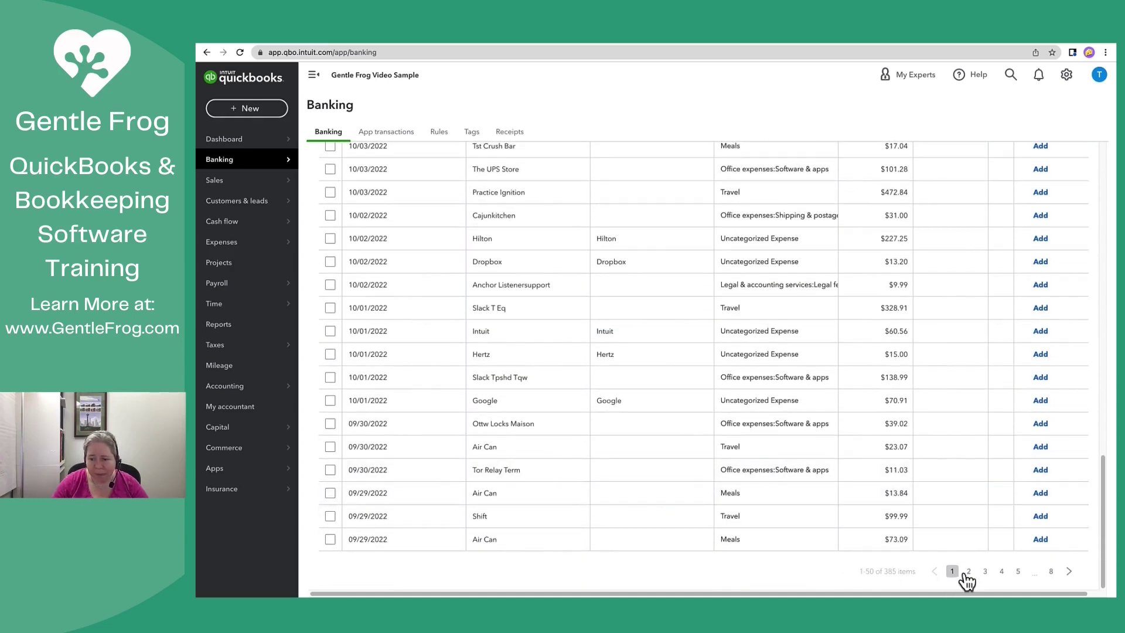
{"action": "left_click", "coordinate": [969, 570]}
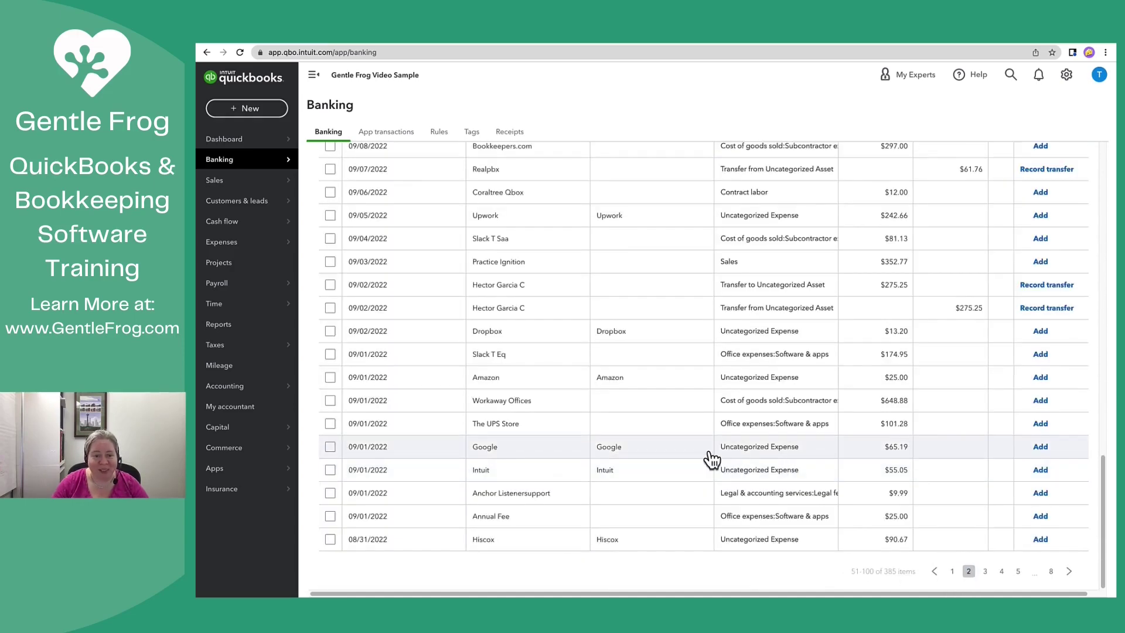
{"action": "scroll", "coordinate": [711, 459], "scroll_direction": "up", "scroll_amount": 10}
{"action": "scroll", "coordinate": [711, 459], "scroll_direction": "up", "scroll_amount": 2}
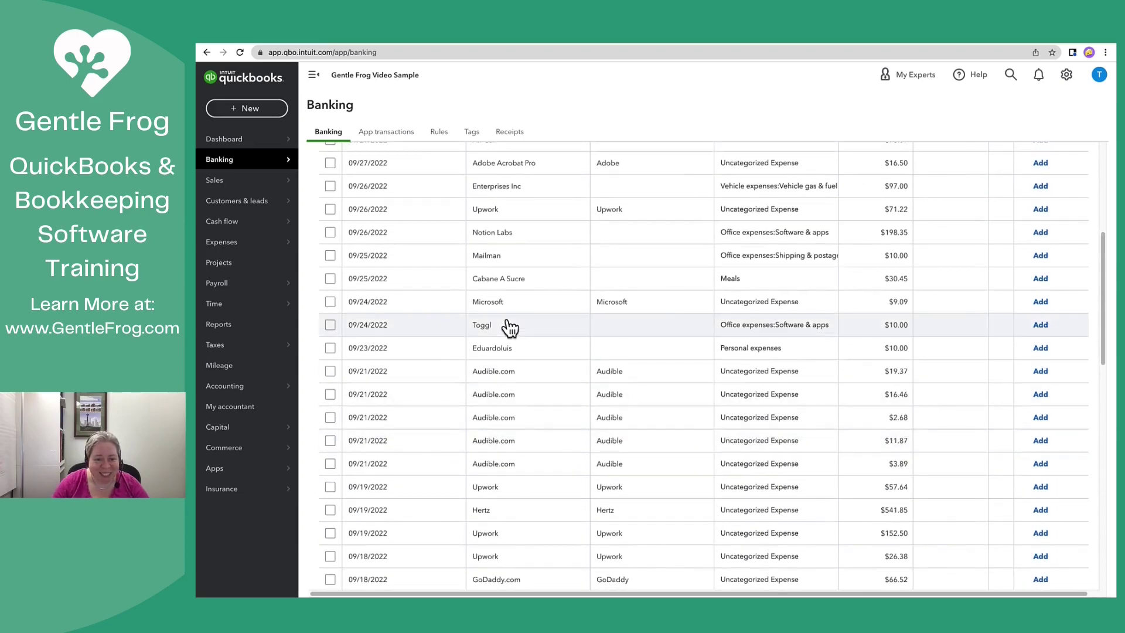
{"action": "left_click", "coordinate": [467, 351]}
{"action": "scroll", "coordinate": [420, 440], "scroll_direction": "up", "scroll_amount": 2}
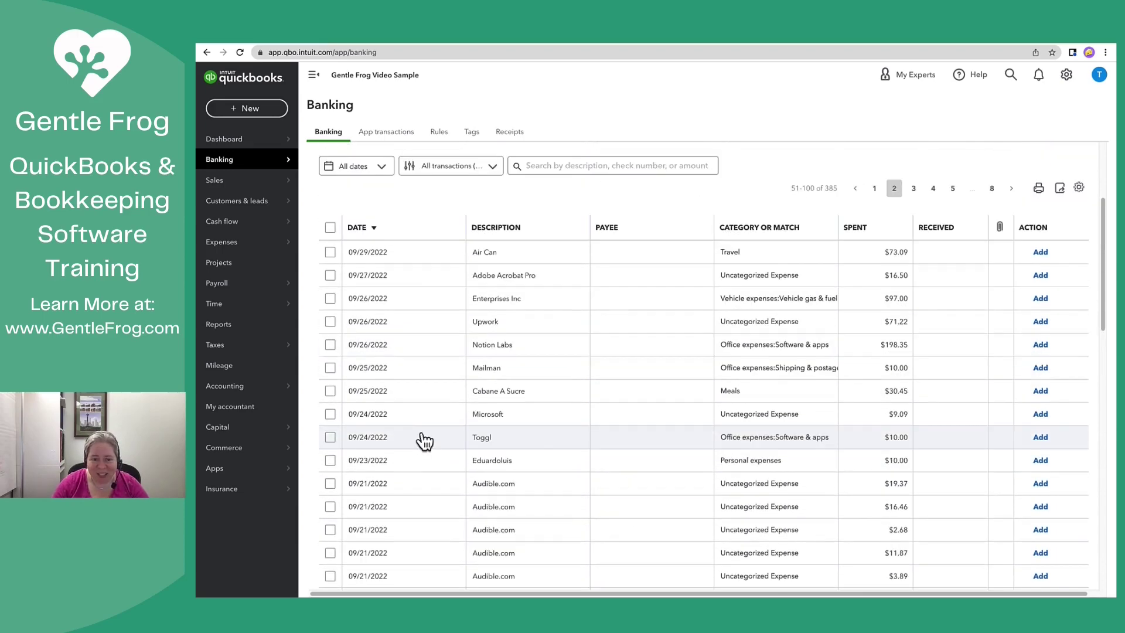
{"action": "left_click", "coordinate": [429, 464]}
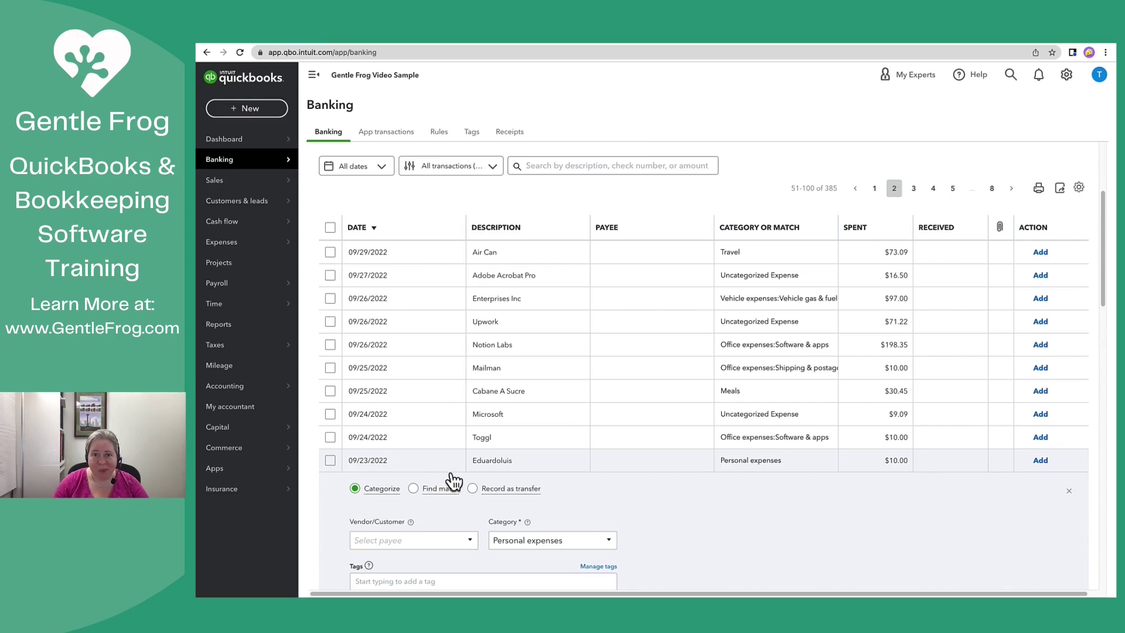
{"action": "left_click", "coordinate": [472, 489]}
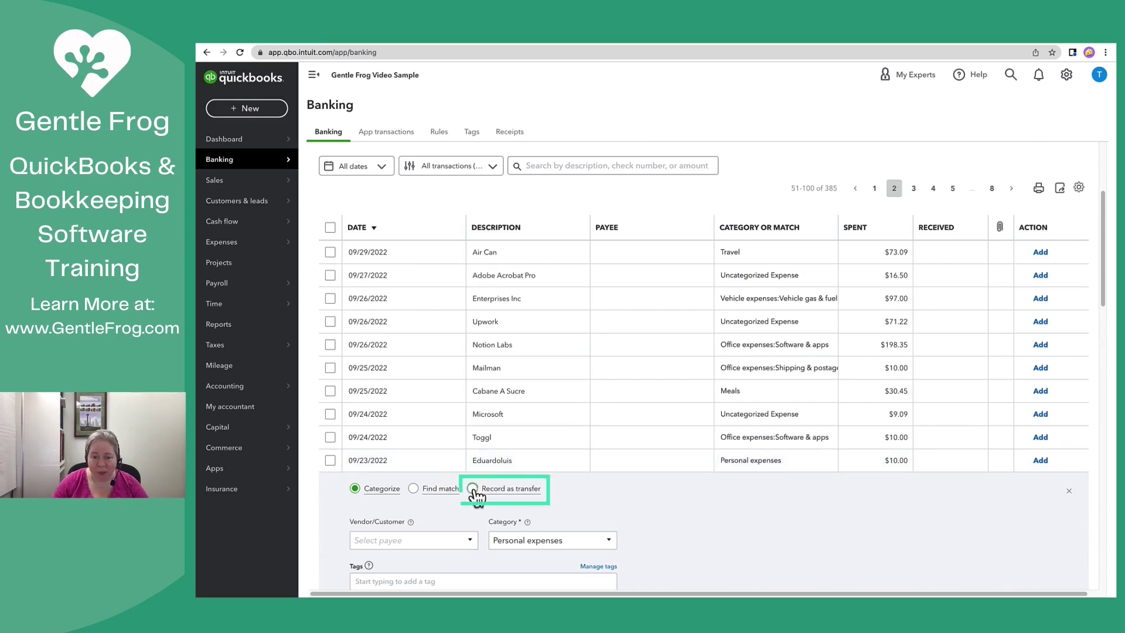
{"action": "scroll", "coordinate": [521, 495], "scroll_direction": "down", "scroll_amount": 1}
{"action": "left_click", "coordinate": [463, 503]}
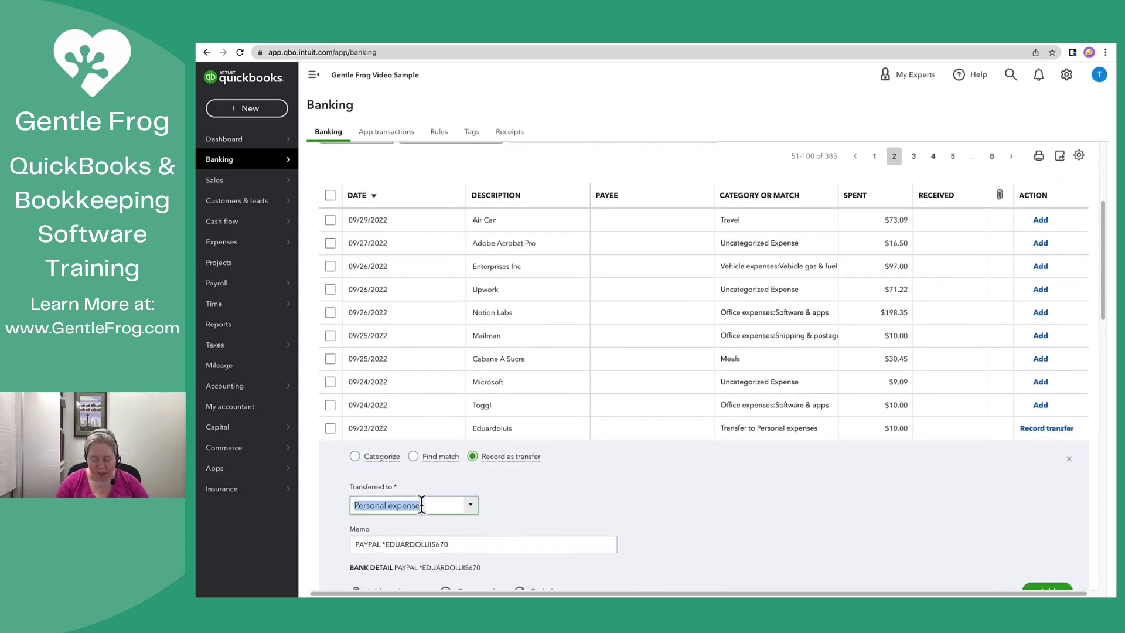
{"action": "type", "text": "pay"}
{"action": "key", "text": "Tab"}
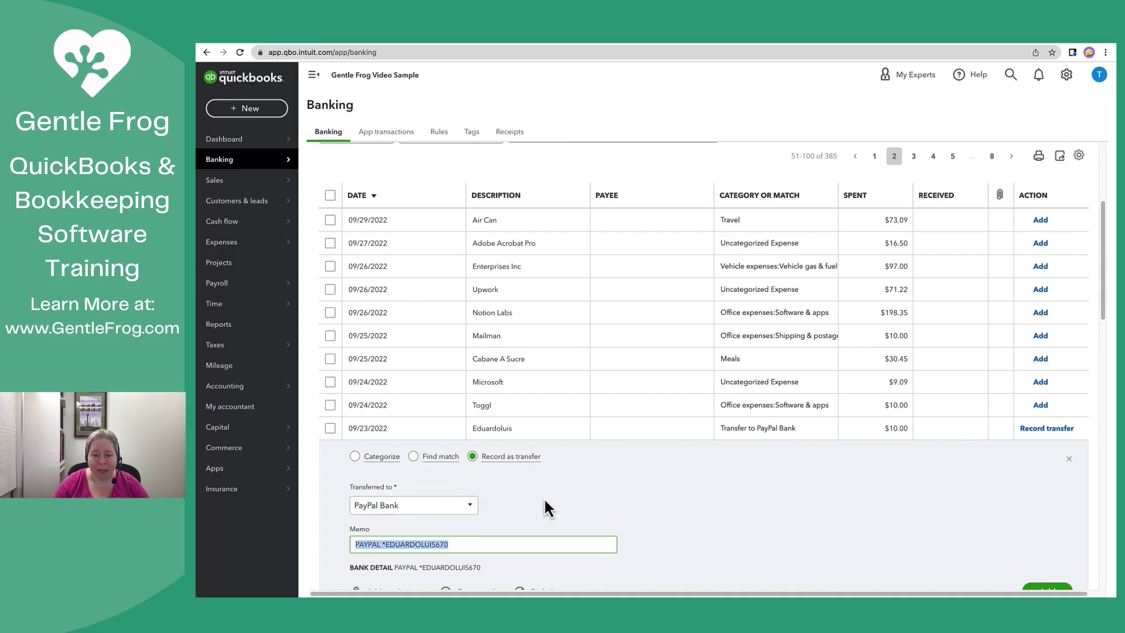
{"action": "scroll", "coordinate": [543, 498], "scroll_direction": "down", "scroll_amount": 2}
{"action": "left_click", "coordinate": [405, 469]}
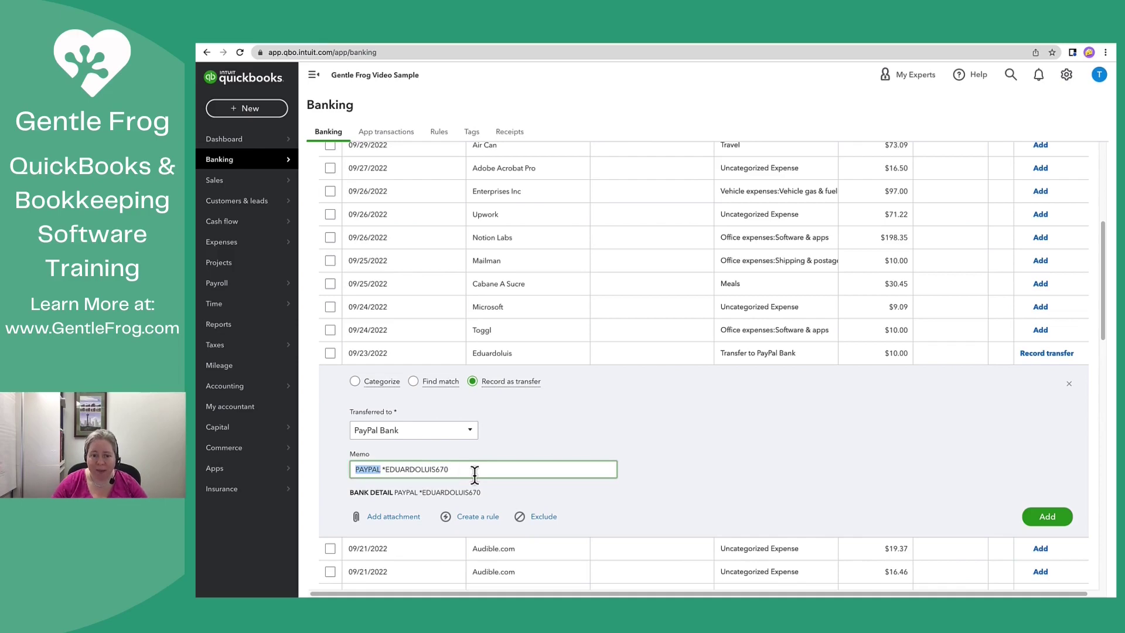
{"action": "left_click", "coordinate": [1055, 518]}
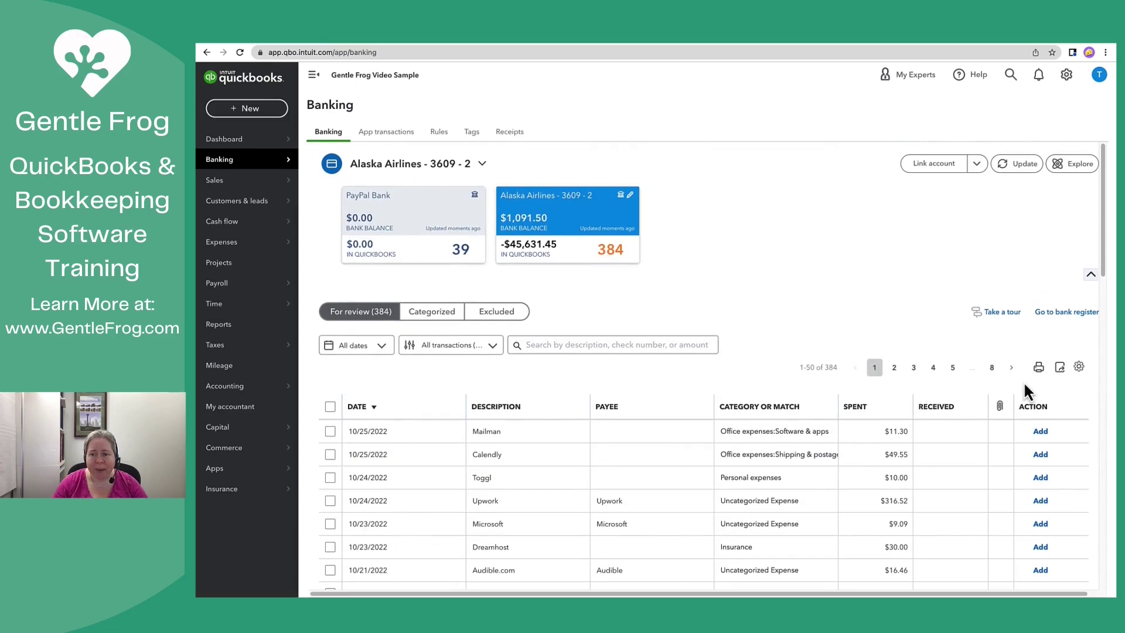
{"action": "left_click", "coordinate": [1062, 314]}
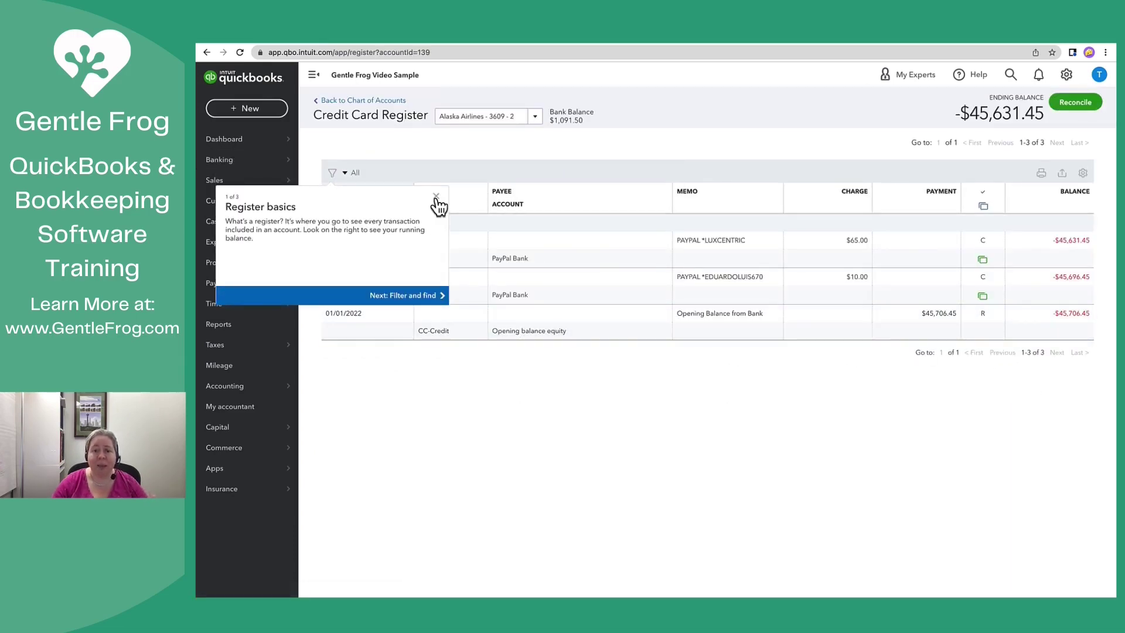
{"action": "left_click", "coordinate": [436, 198]}
{"action": "left_click", "coordinate": [524, 116]}
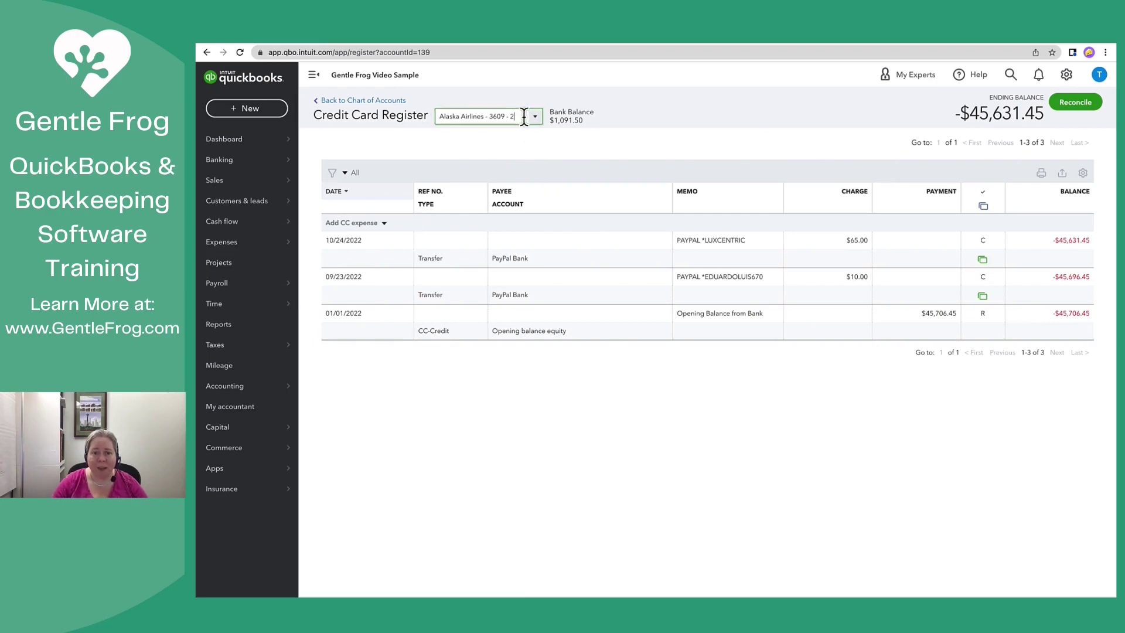
{"action": "left_click_drag", "start_coordinate": [524, 116], "coordinate": [430, 116]}
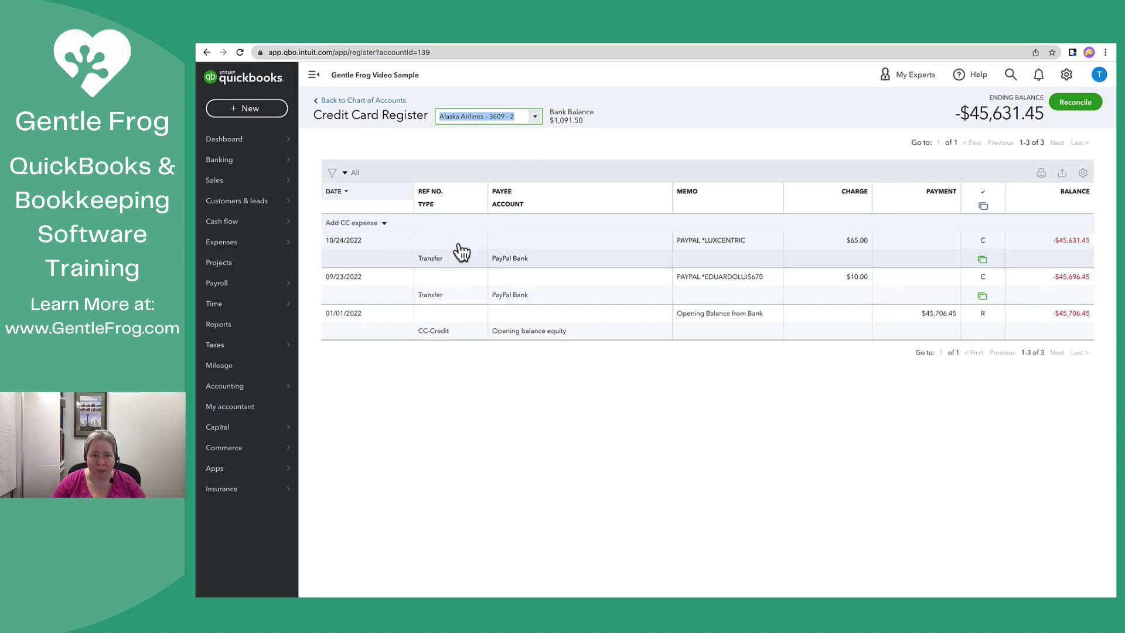
Open the PayPal Bank feed and match the 09/23 $10 Added Funds from a Credit Card deposit.
{"action": "left_click", "coordinate": [233, 161]}
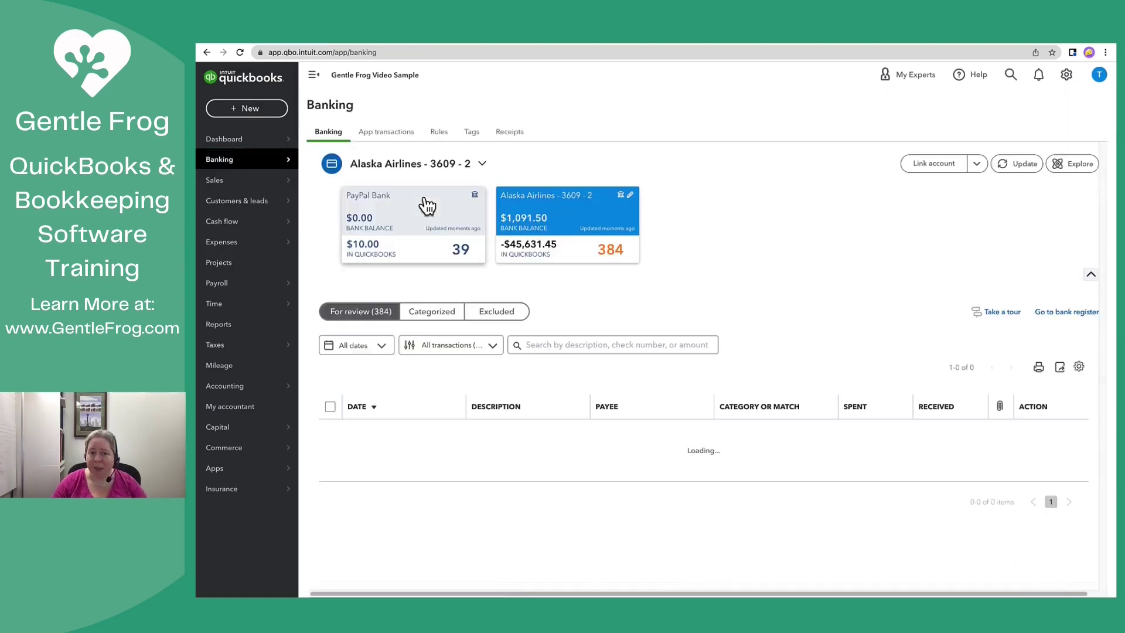
{"action": "left_click", "coordinate": [418, 224]}
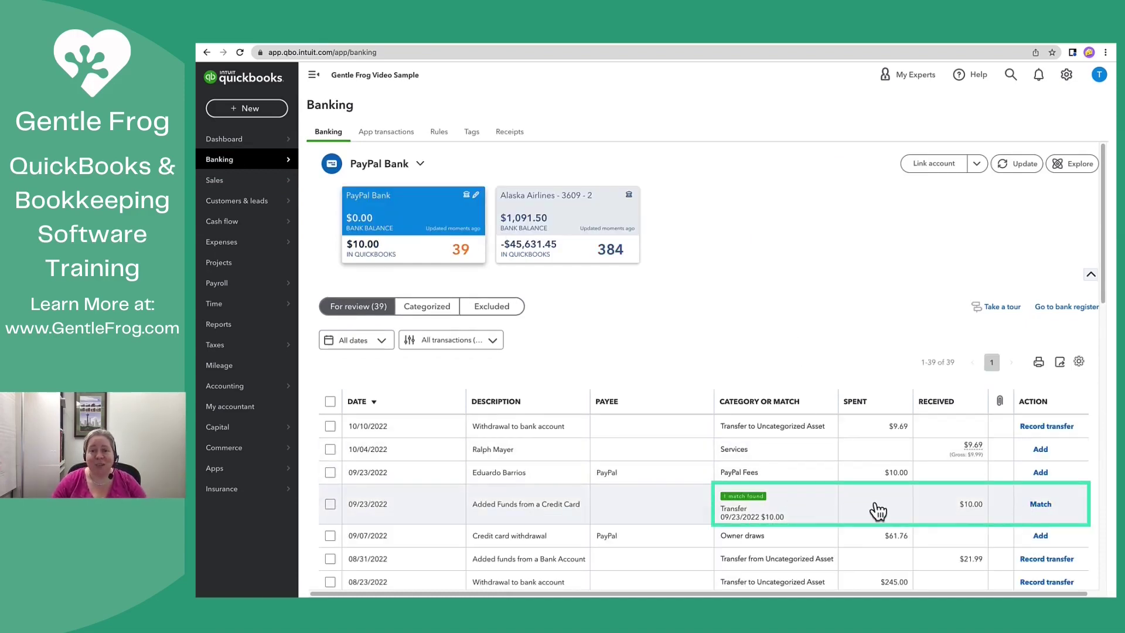
{"action": "left_click", "coordinate": [1041, 505]}
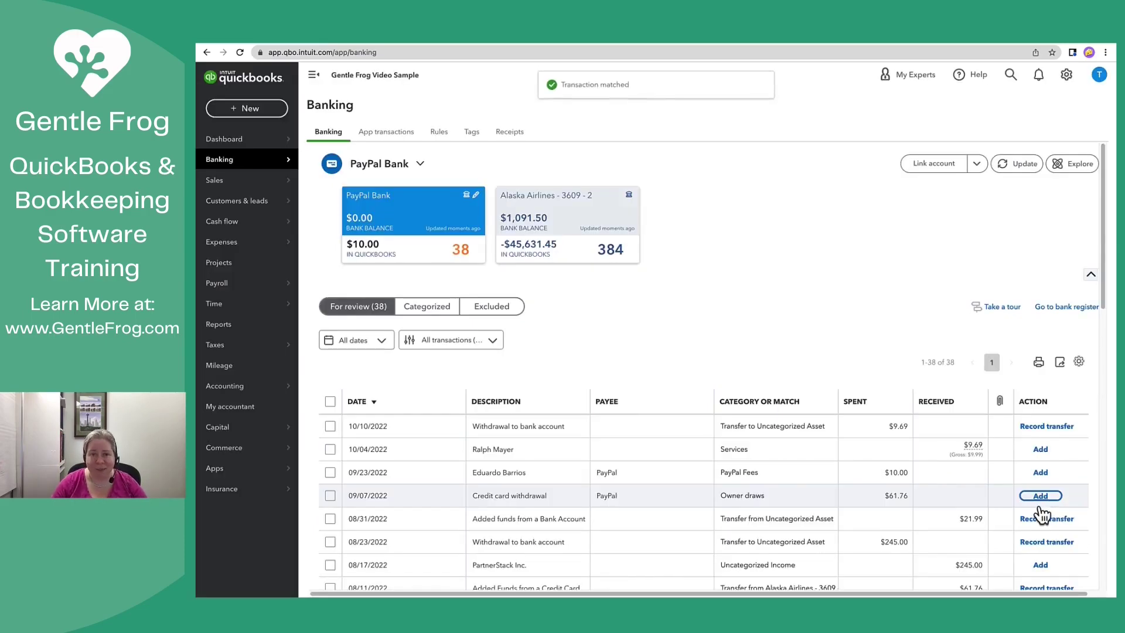